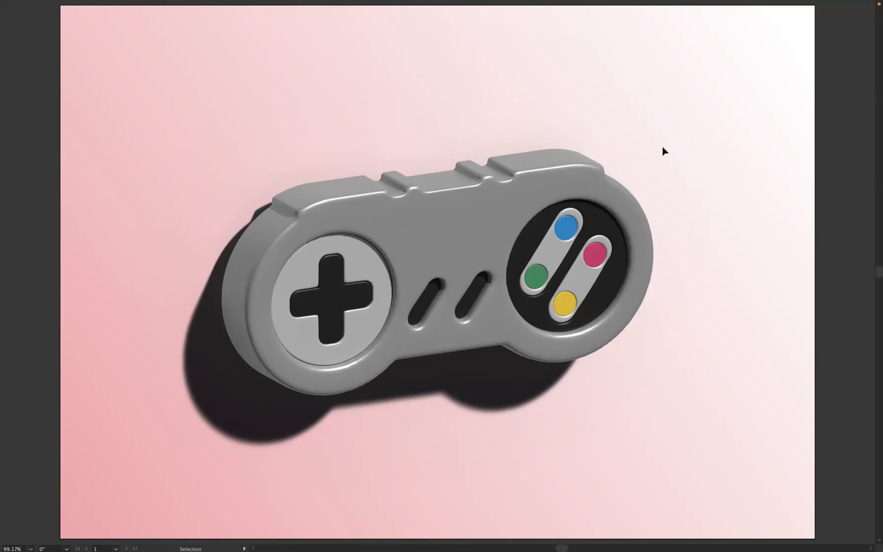
Step: Leave the full-screen view, switch to the Untitled-2 document and examine the separate outline shapes making up the controller
key("f")
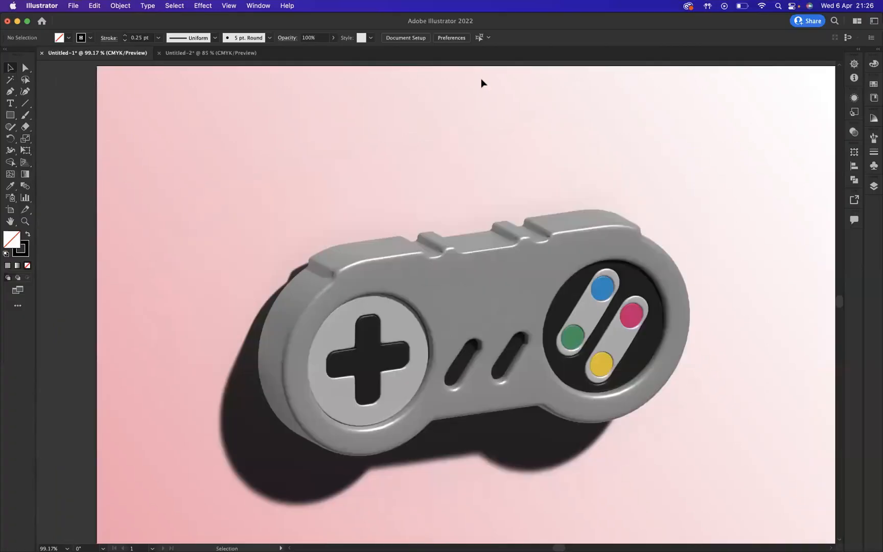
left_click(199, 53)
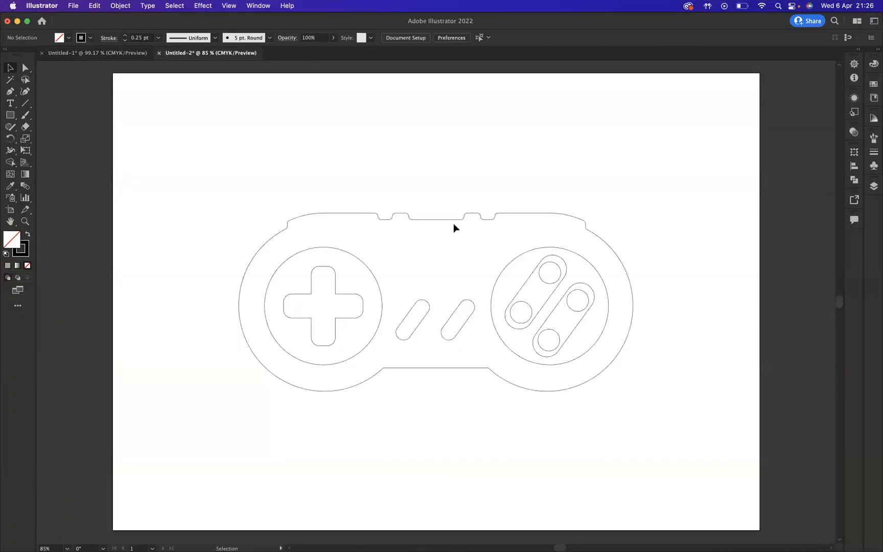
left_click(428, 220)
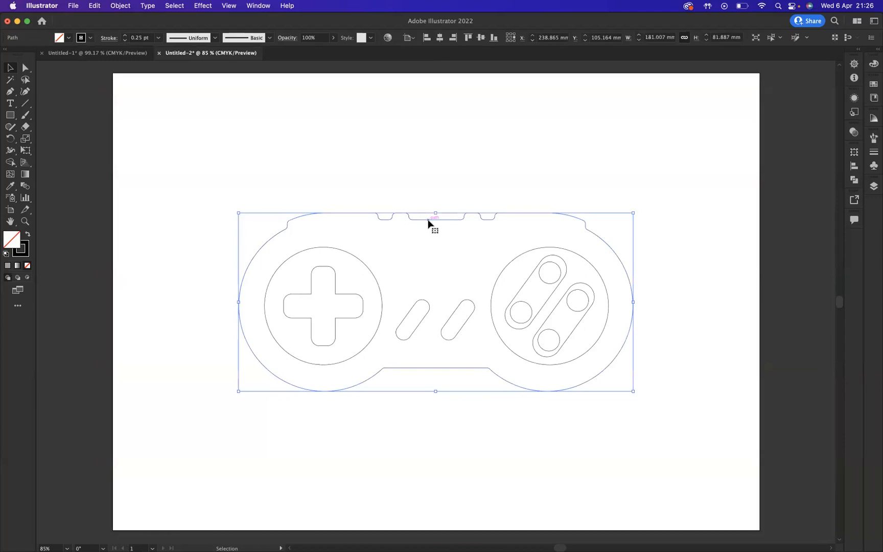
left_click(309, 253)
left_click(445, 316)
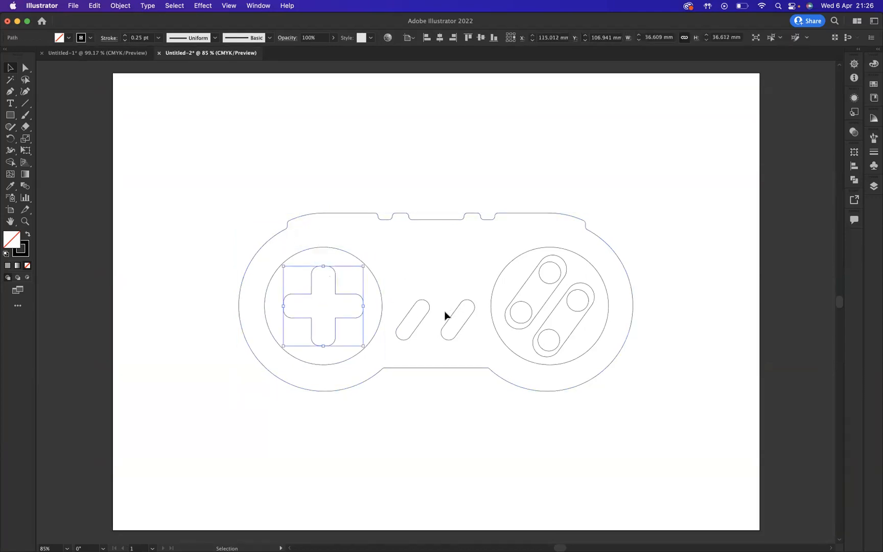
left_click(429, 306)
left_click(468, 308)
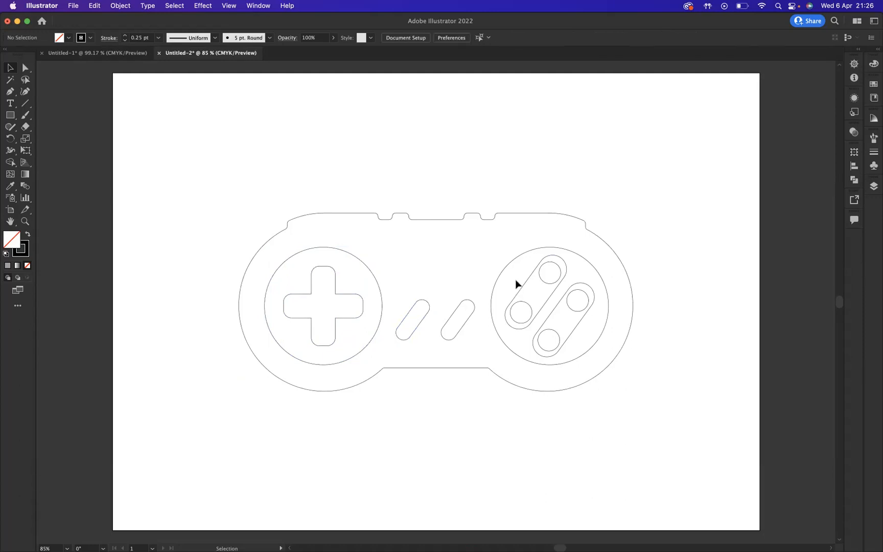
left_click(506, 271)
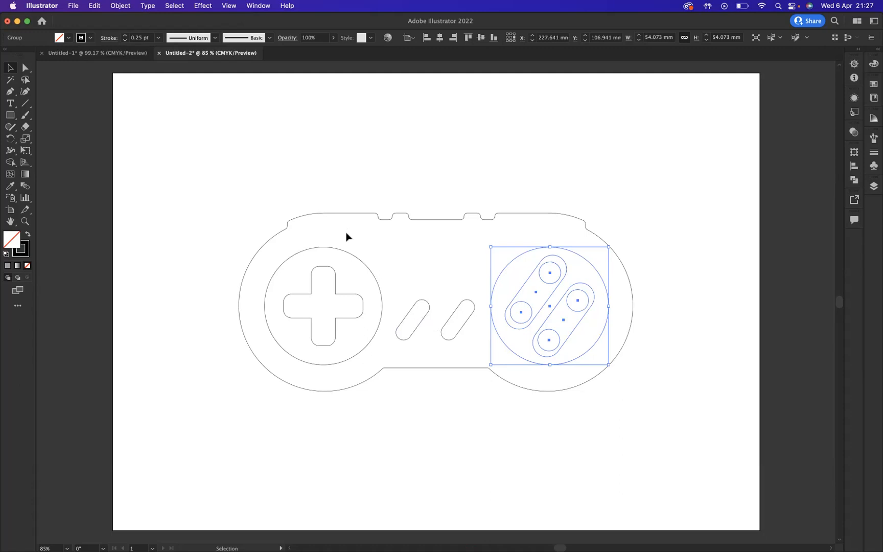
Step: Fill the controller's outer body shape with a medium-light grey swatch and set its stroke weight to 0
left_click(354, 214)
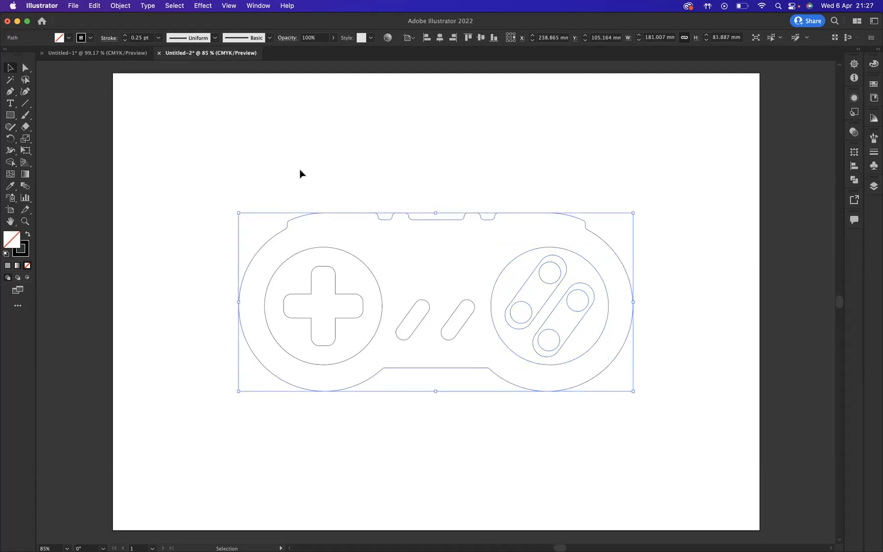
left_click(65, 39)
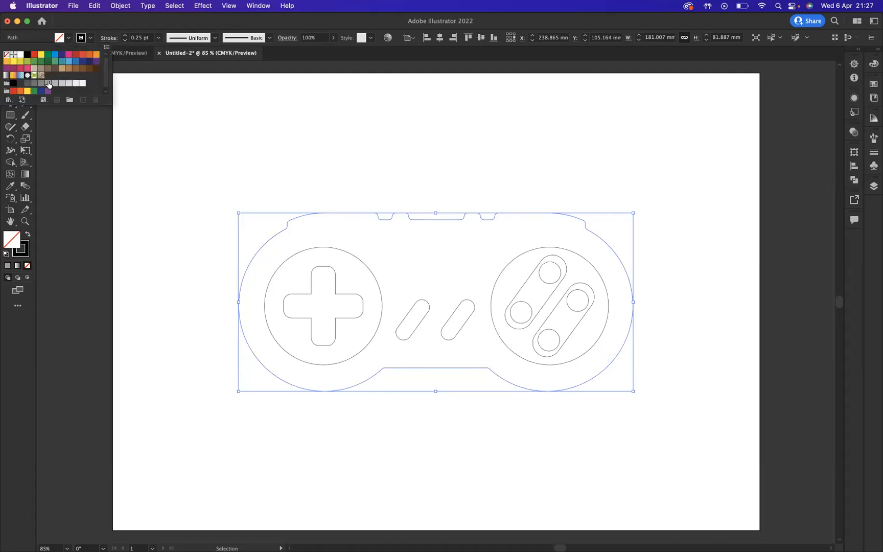
left_click(49, 84)
left_click(49, 84)
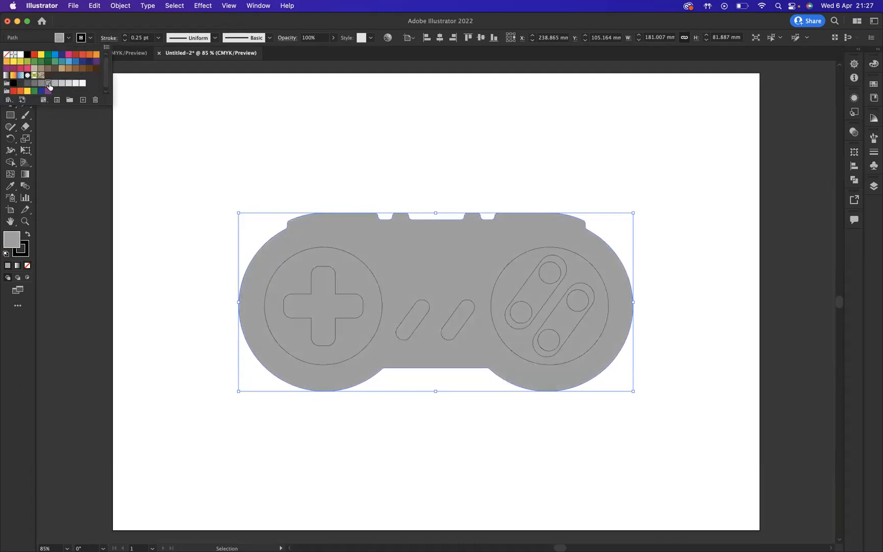
left_click(55, 84)
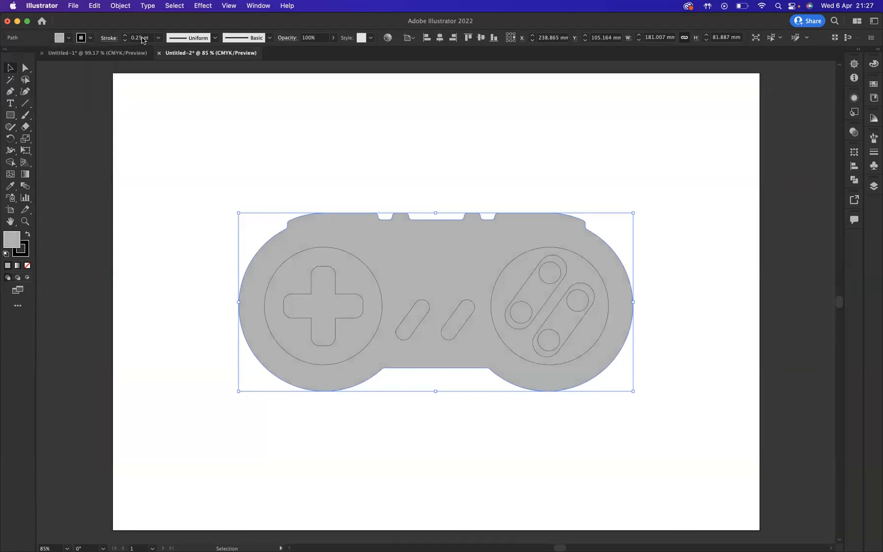
left_click_drag(142, 38, 128, 39)
type("0")
key("Return")
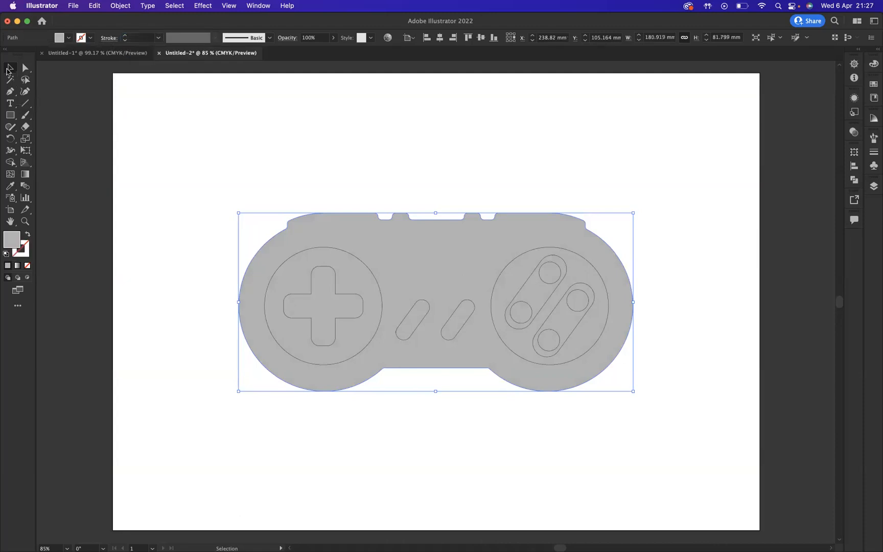
Step: Fill the circle around the cross-shaped D-pad with a grey swatch lighter than the controller body
left_click(339, 250)
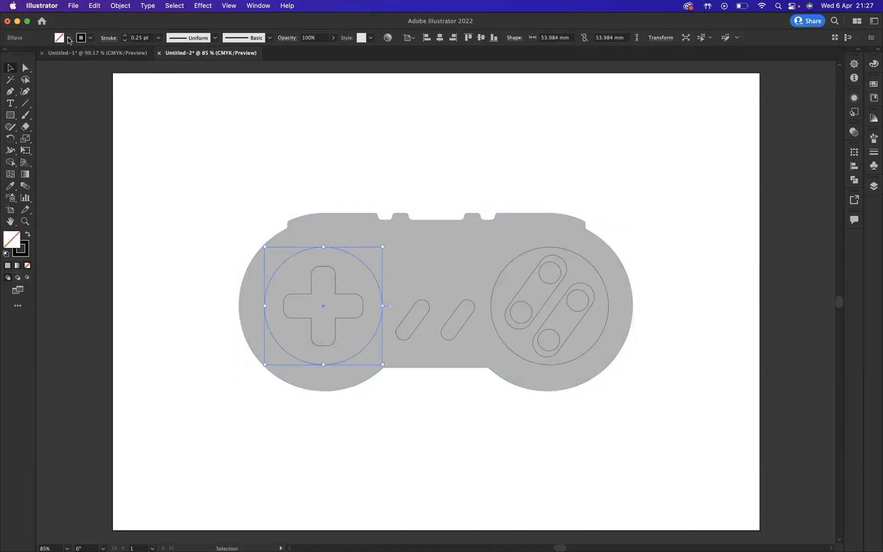
left_click(69, 38)
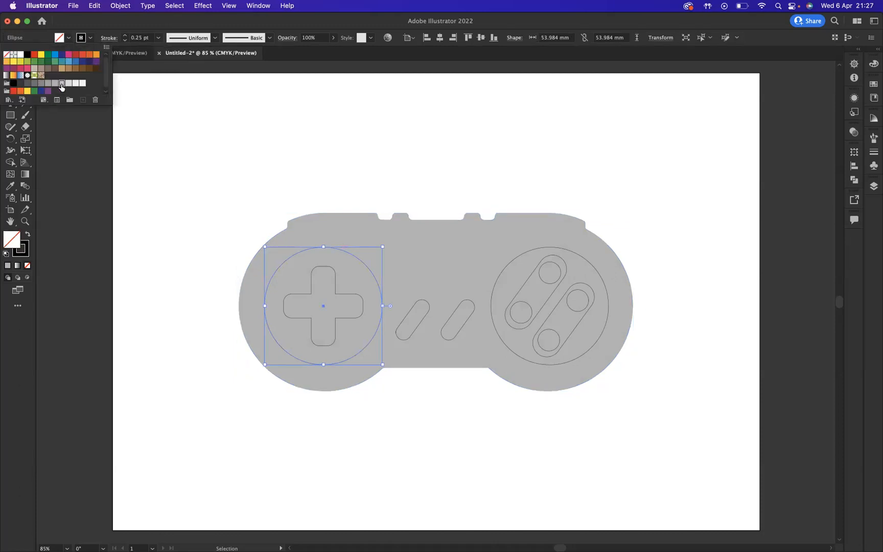
left_click(62, 83)
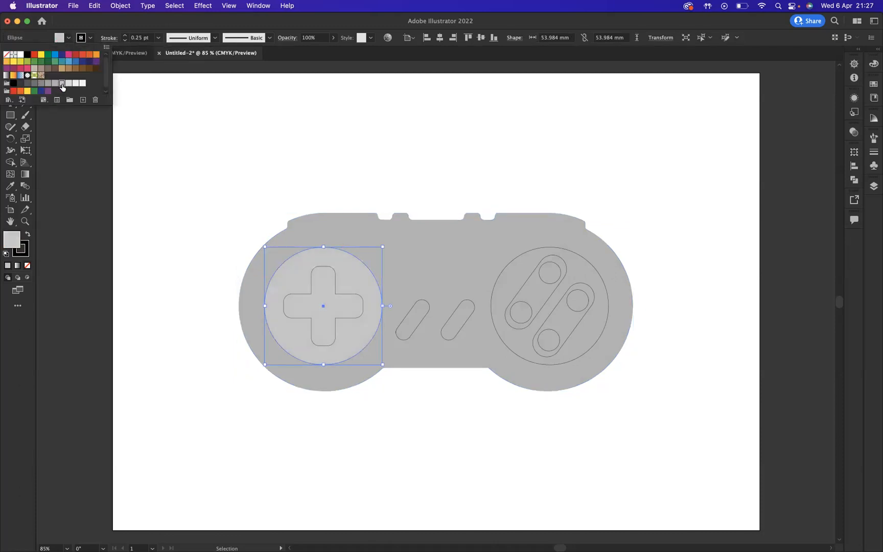
left_click(170, 99)
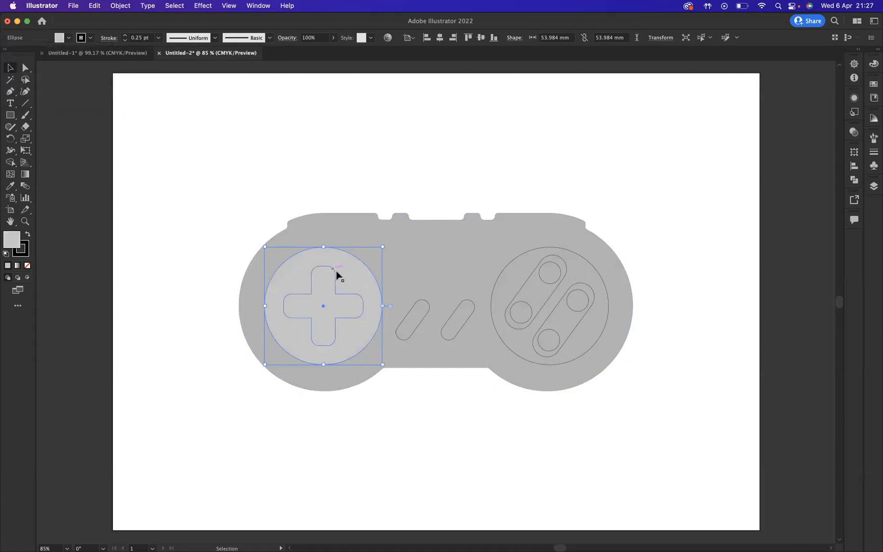
Step: Fill the cross-shaped D-pad with the Black swatch
left_click(335, 276)
left_click(69, 38)
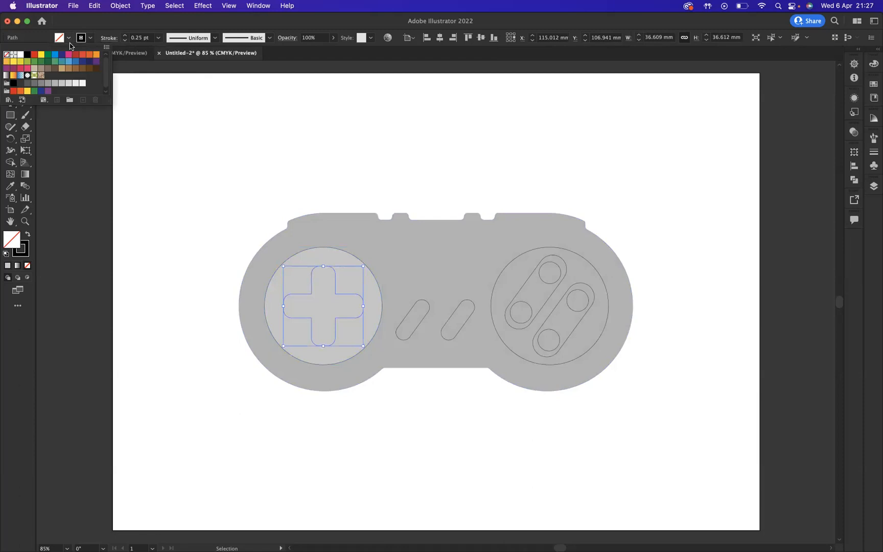
left_click(28, 57)
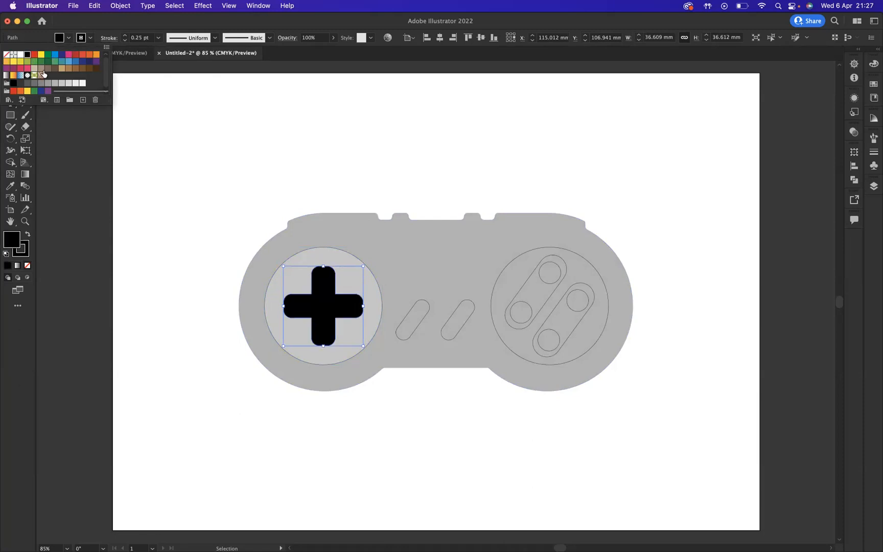
left_click(293, 178)
Step: Set the stroke weight of the light grey circle behind the D-pad to 0
left_click(331, 250)
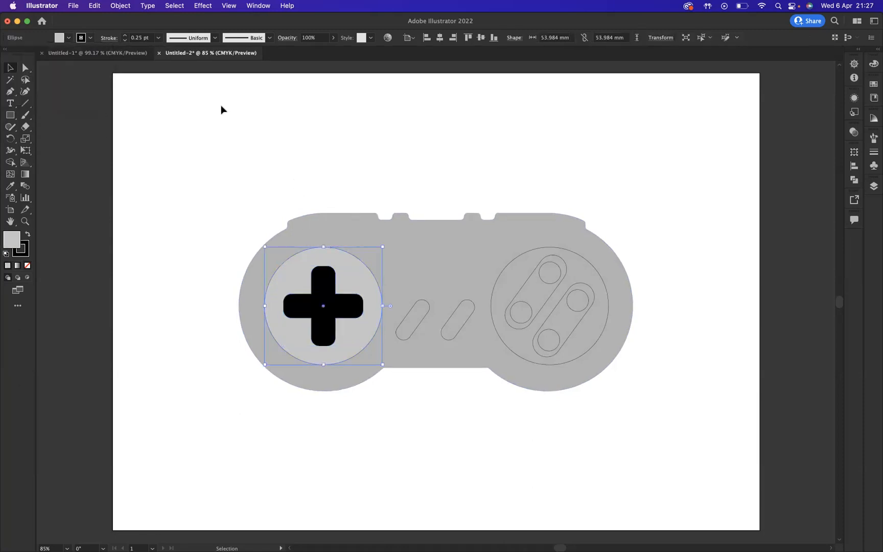
left_click(136, 38)
type("0")
key("Return")
left_click(405, 179)
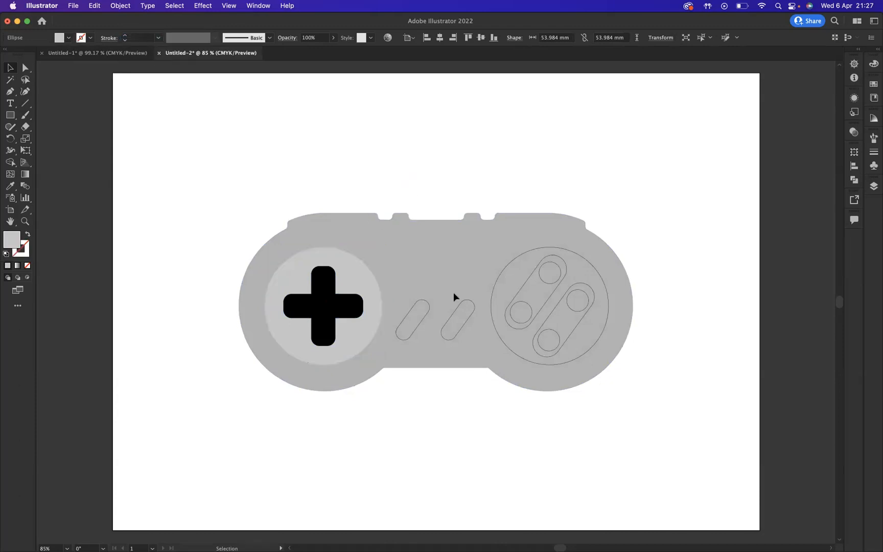
left_click(430, 312)
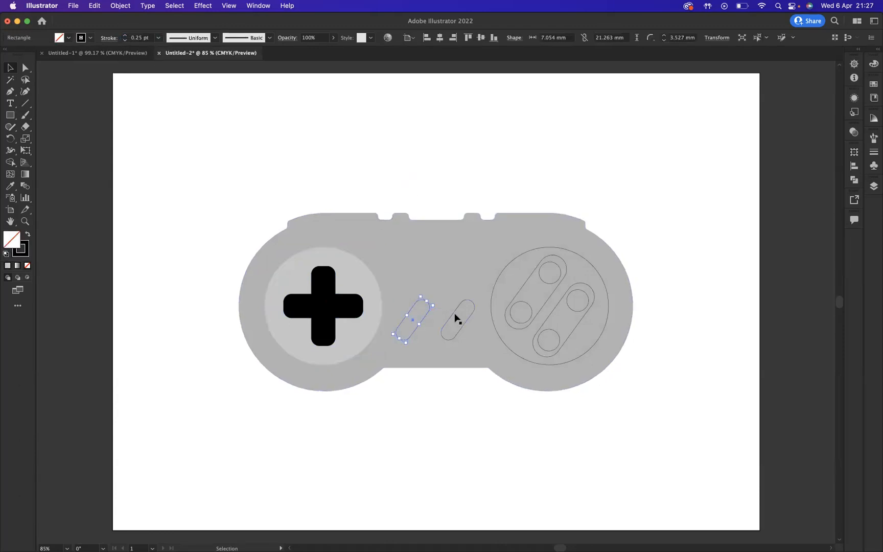
left_click(459, 318, "shift")
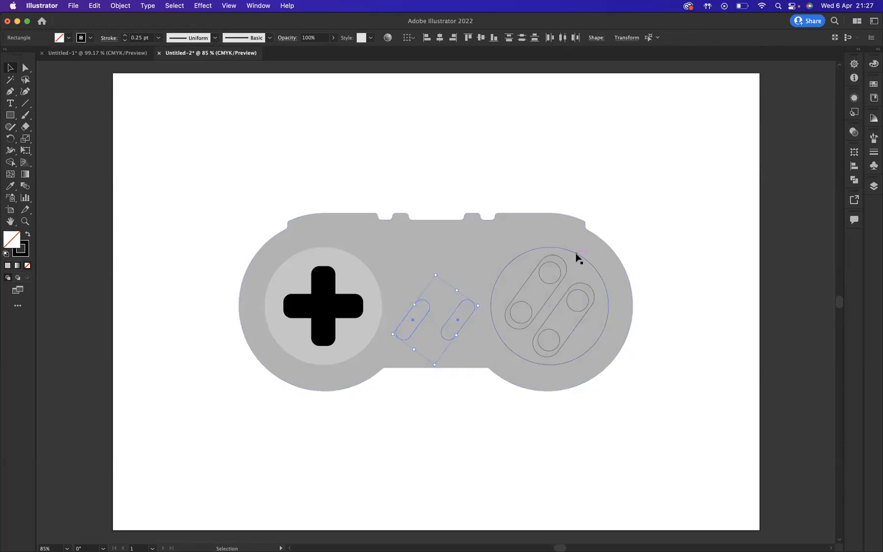
left_click(459, 380)
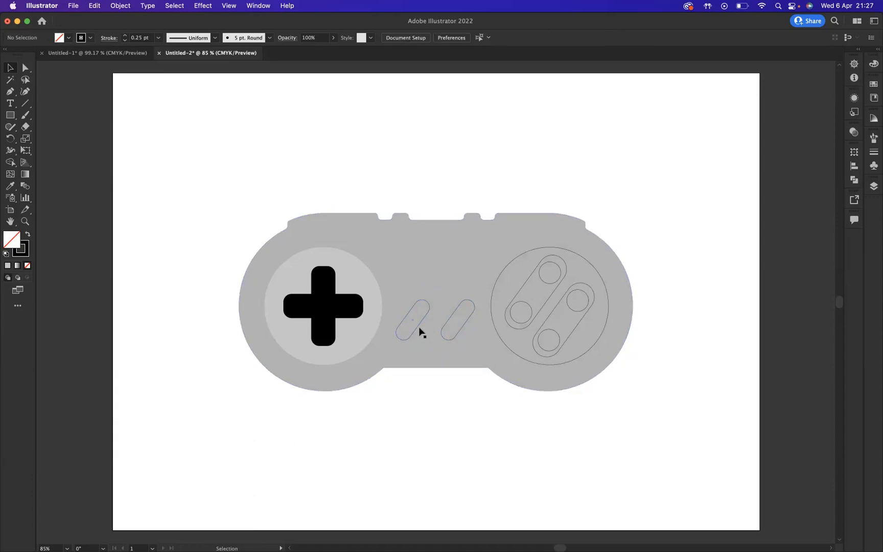
Step: Fill the two slanted centre buttons and the whole round action-button group with the Black swatch
left_click(419, 329)
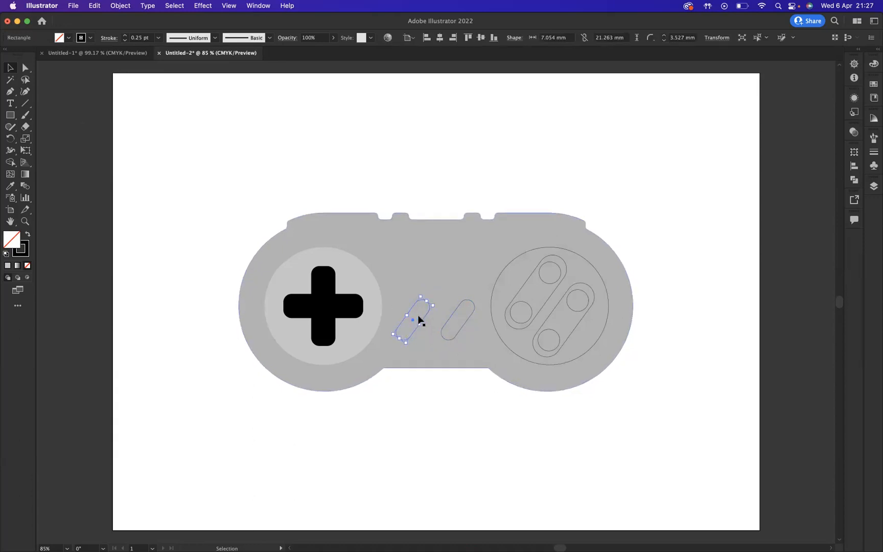
left_click(450, 323, "shift")
left_click(510, 267, "shift")
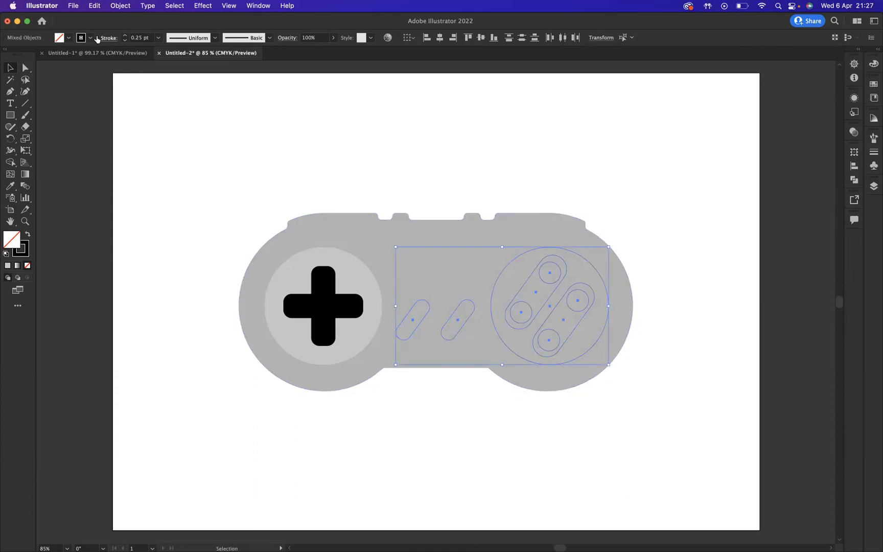
left_click(68, 38)
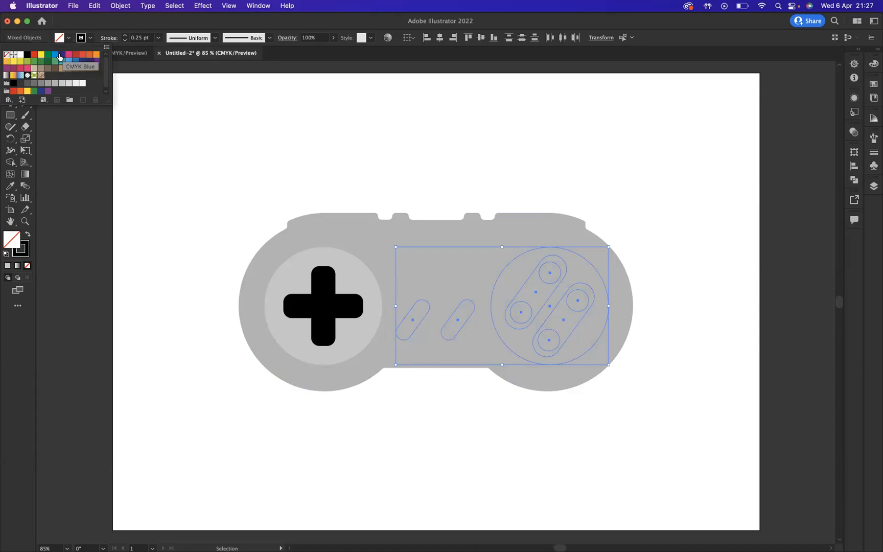
left_click(27, 55)
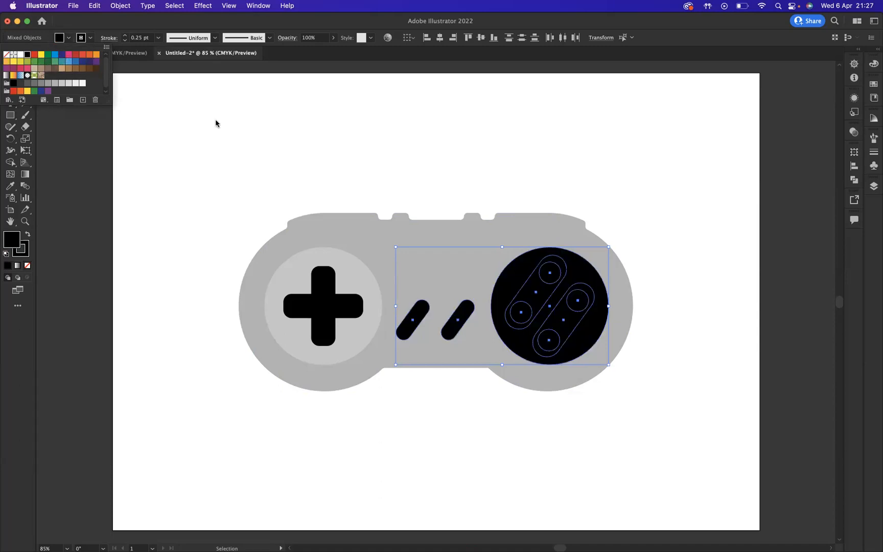
left_click(384, 149)
left_click(474, 160)
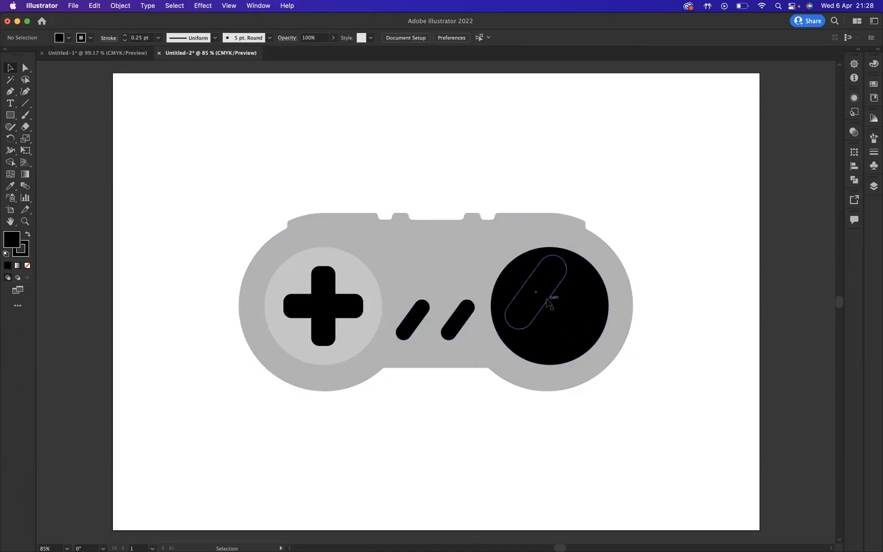
Step: Ungroup the round action-button group on the controller so its shapes can be selected separately
left_click(547, 303)
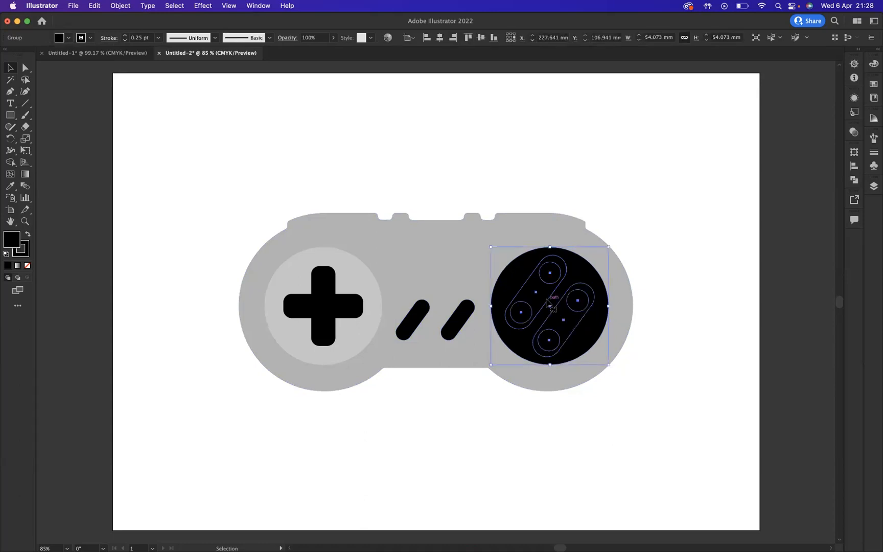
right_click(548, 303)
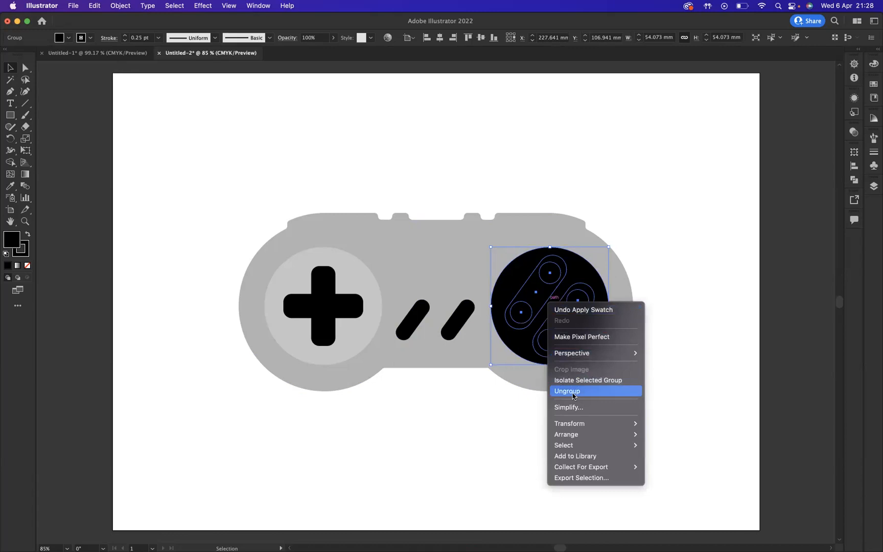
left_click(573, 392)
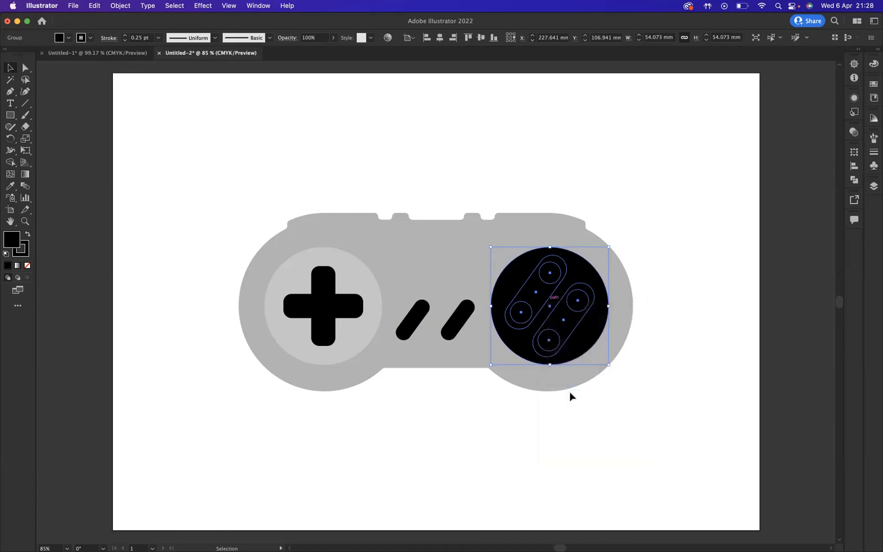
left_click(662, 296)
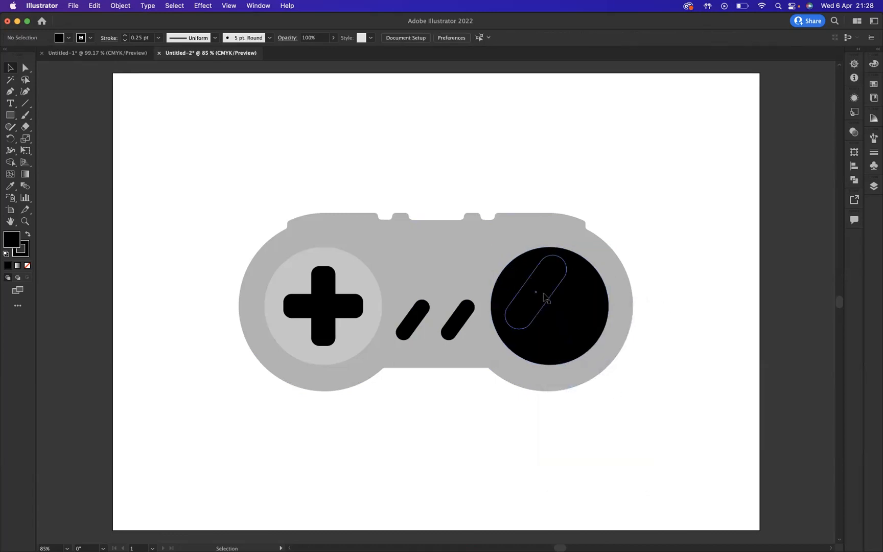
Step: Copy the D-pad circle's light grey fill and empty stroke onto the two slanted pill shapes in the black circle with the Eyedropper
left_click_drag(553, 305, 581, 331)
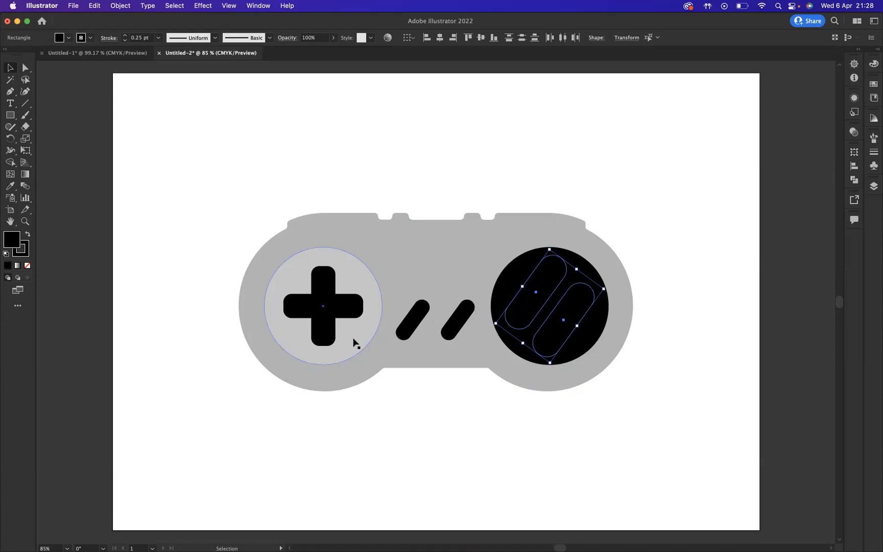
key("i")
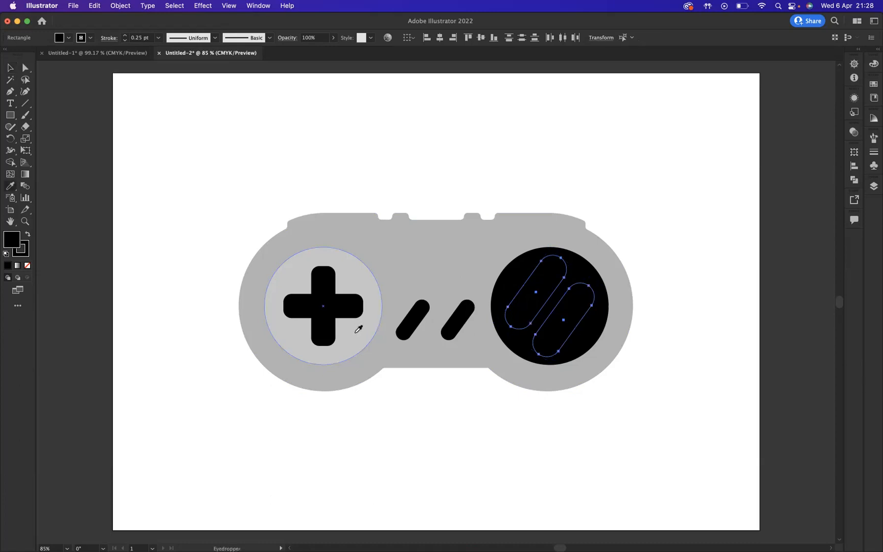
left_click(356, 333)
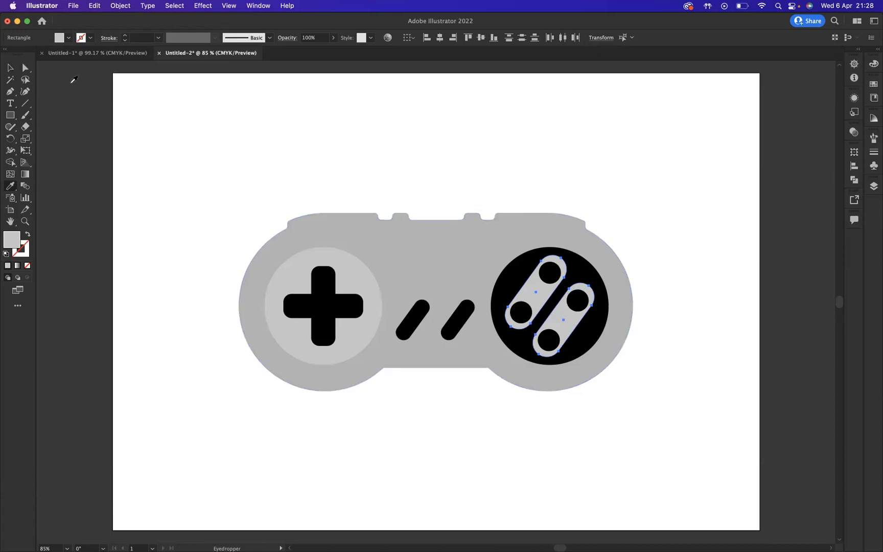
left_click(12, 68)
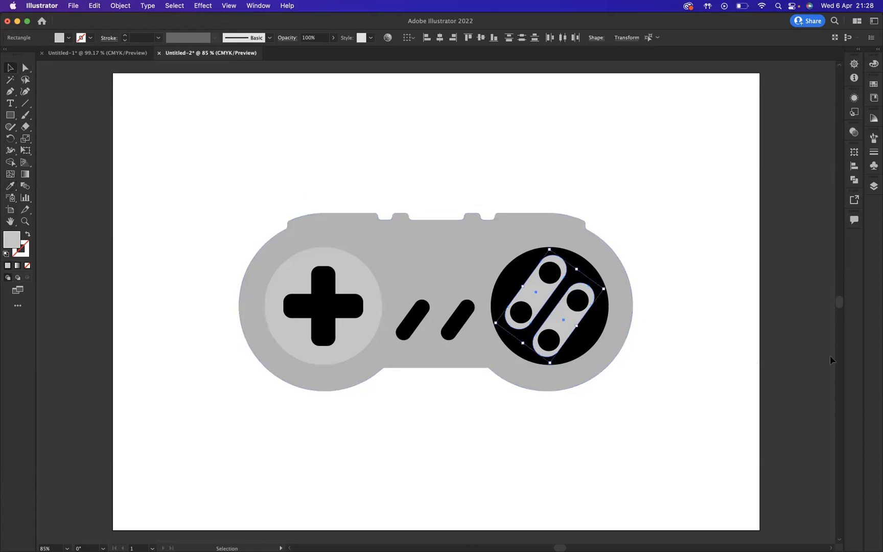
Step: Fill the upper action-button circle with the bright blue swatch and the rightmost one with the red swatch
left_click(556, 270)
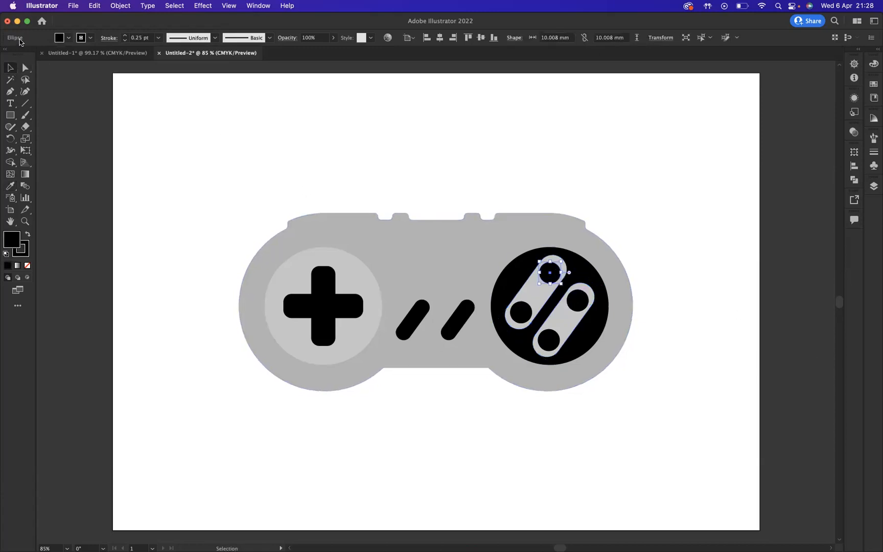
left_click(68, 38)
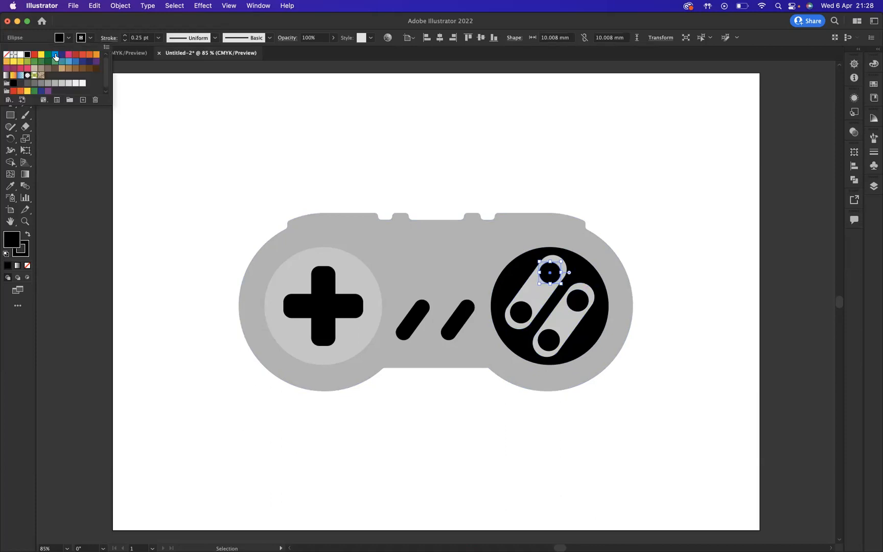
left_click(54, 54)
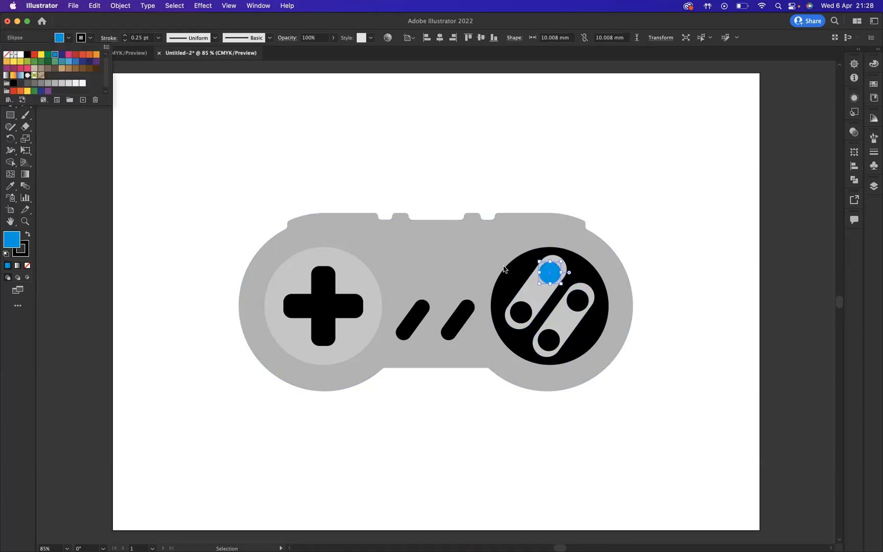
left_click(580, 302)
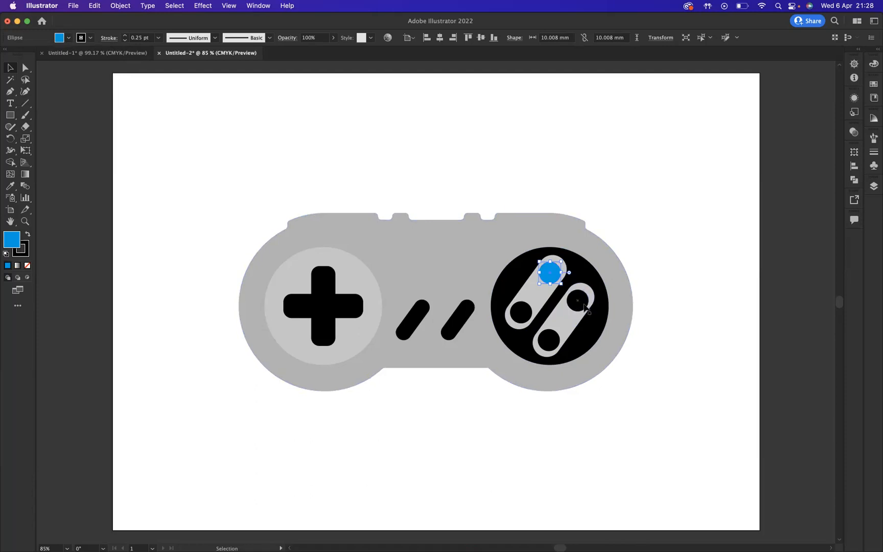
left_click(69, 38)
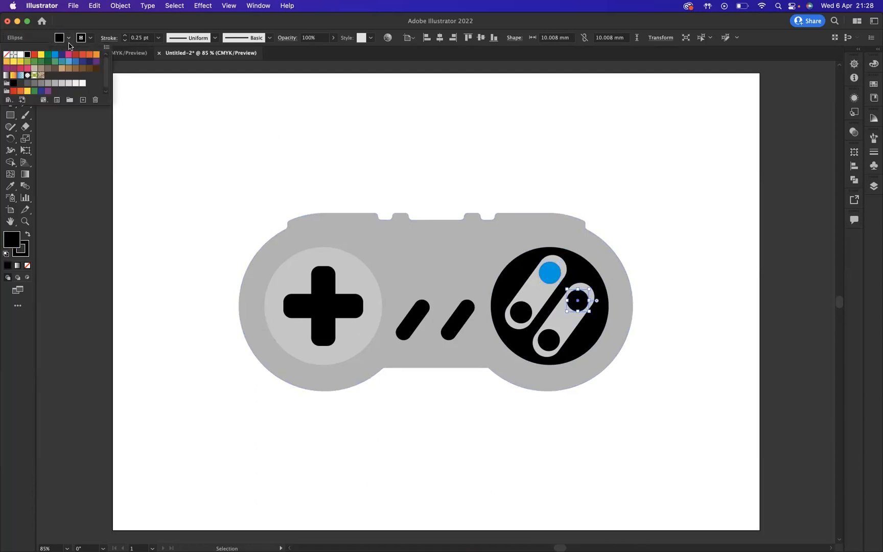
left_click(34, 57)
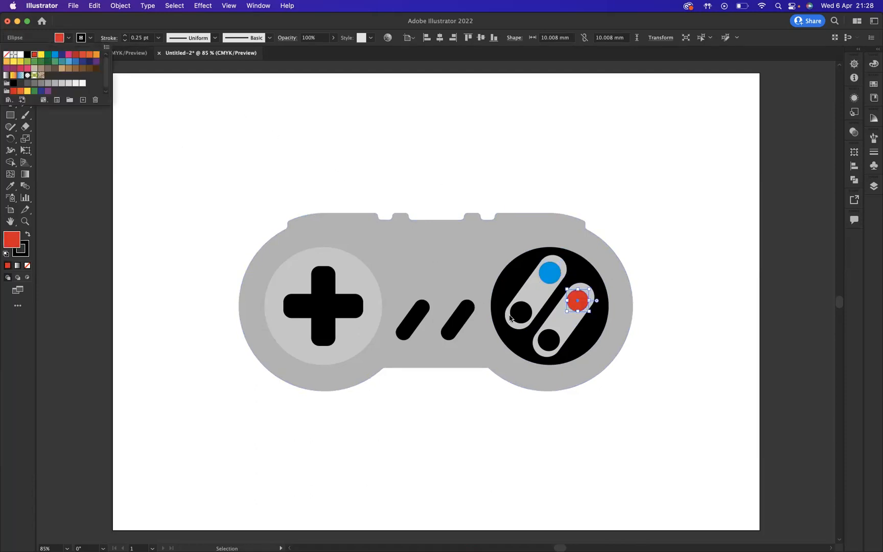
Step: Fill the leftmost action-button circle with the yellow swatch and the lowest one with the green swatch
left_click(527, 321)
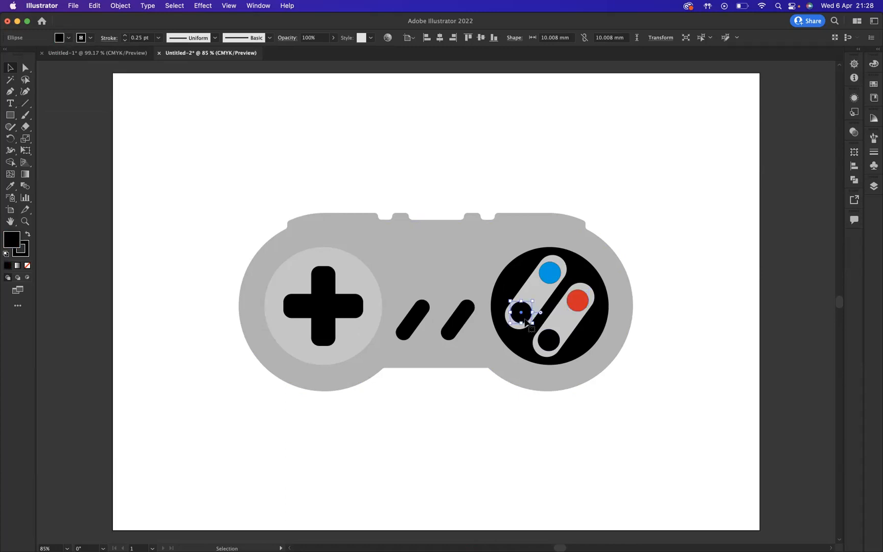
left_click(68, 38)
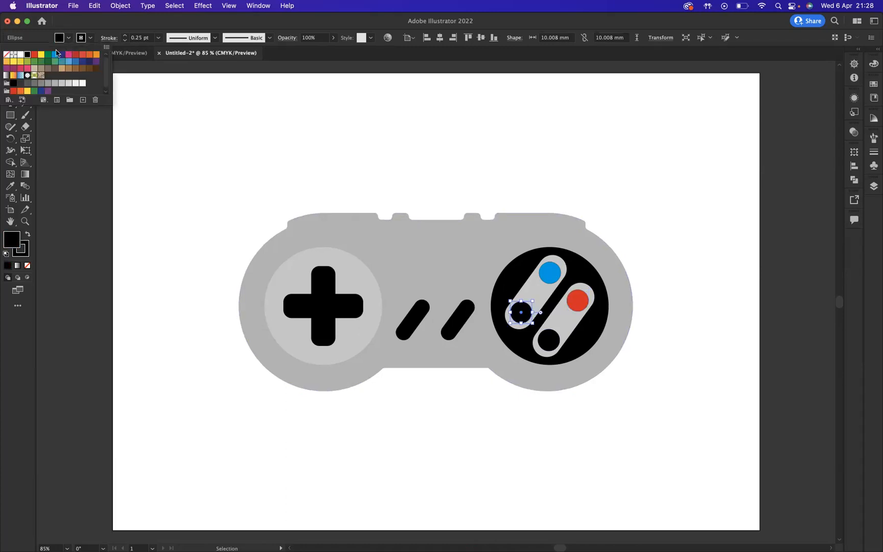
left_click(41, 54)
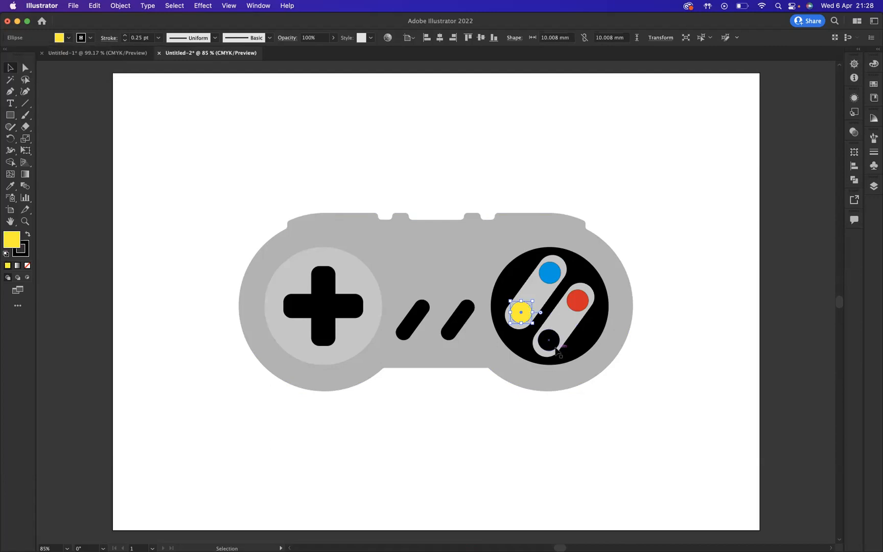
left_click(555, 349)
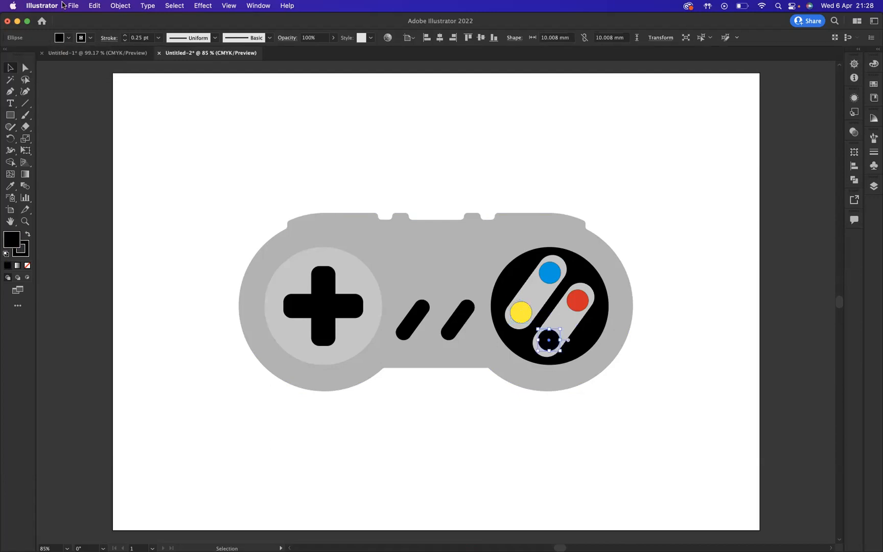
left_click(69, 38)
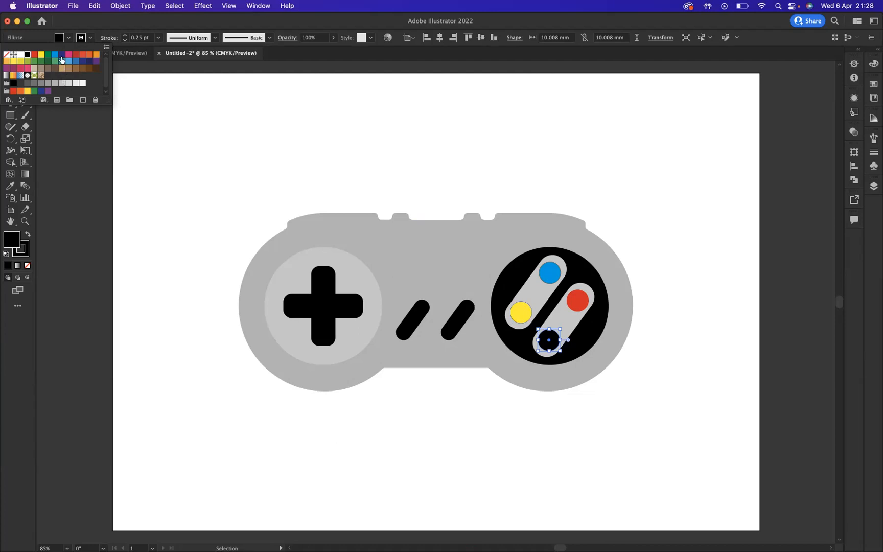
left_click(40, 60)
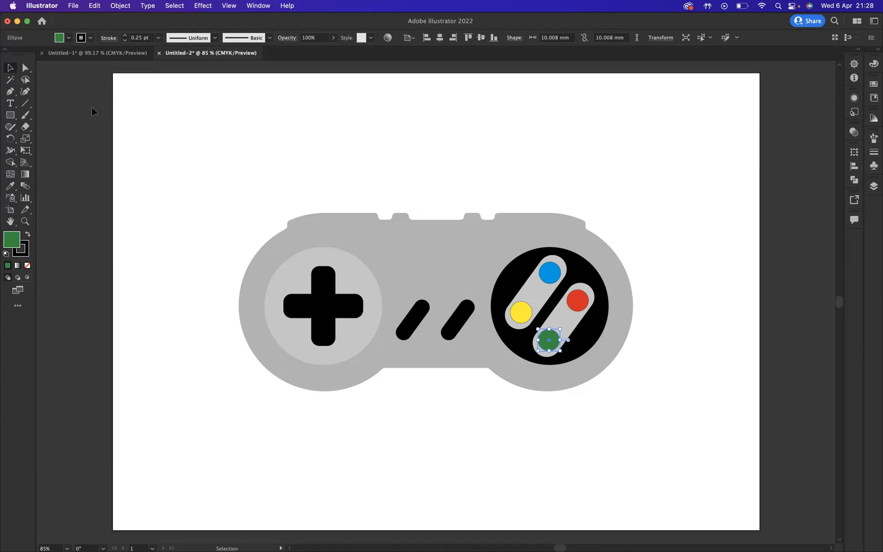
Step: Set the stroke weight of all the controller shapes to 0 pt
left_click_drag(216, 148, 645, 426)
left_click(125, 41)
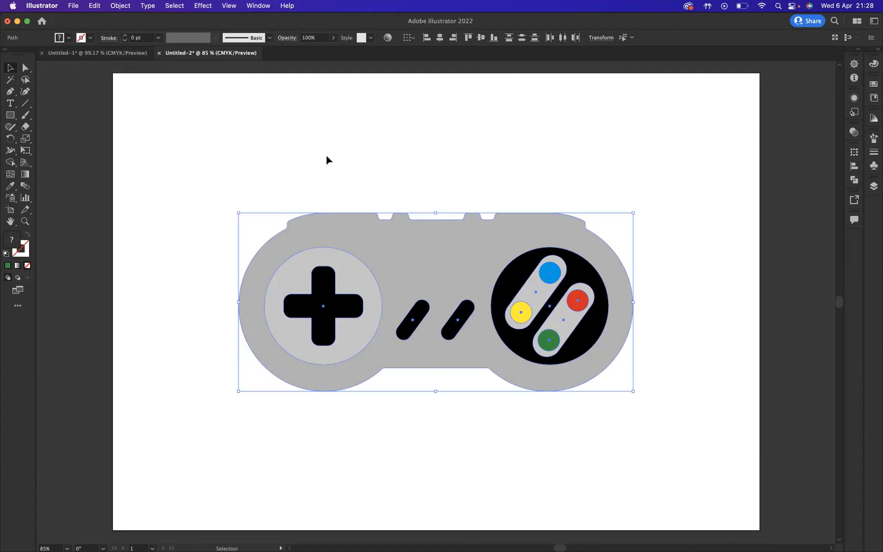
left_click(310, 145)
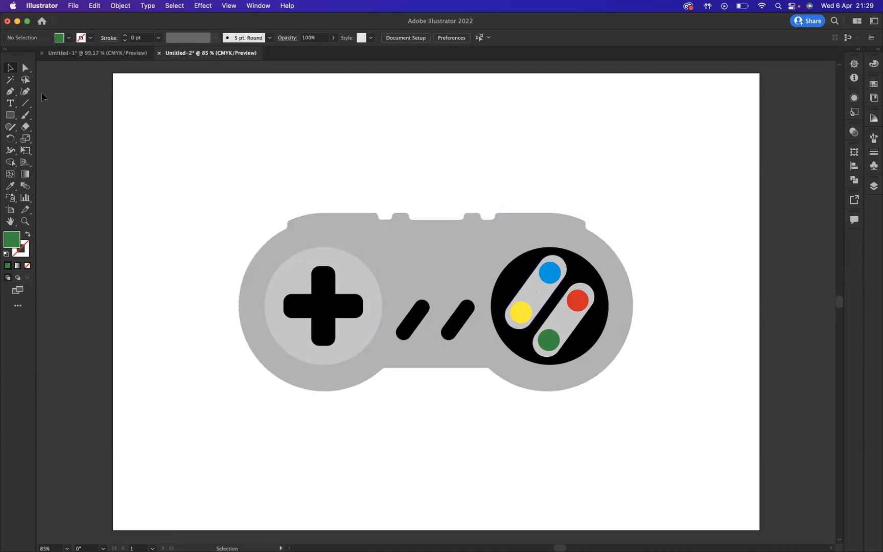
Step: Group all the controller shapes into one object and select that group
left_click_drag(247, 205, 682, 449)
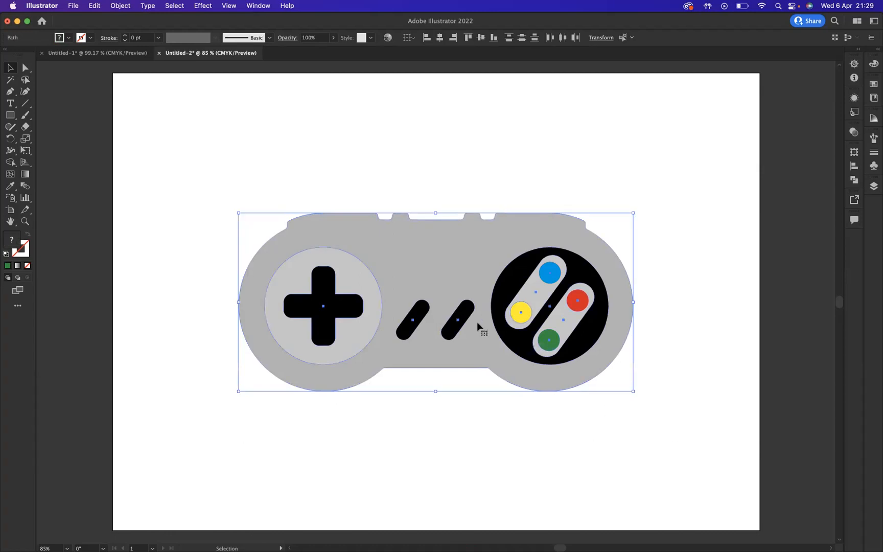
right_click(447, 278)
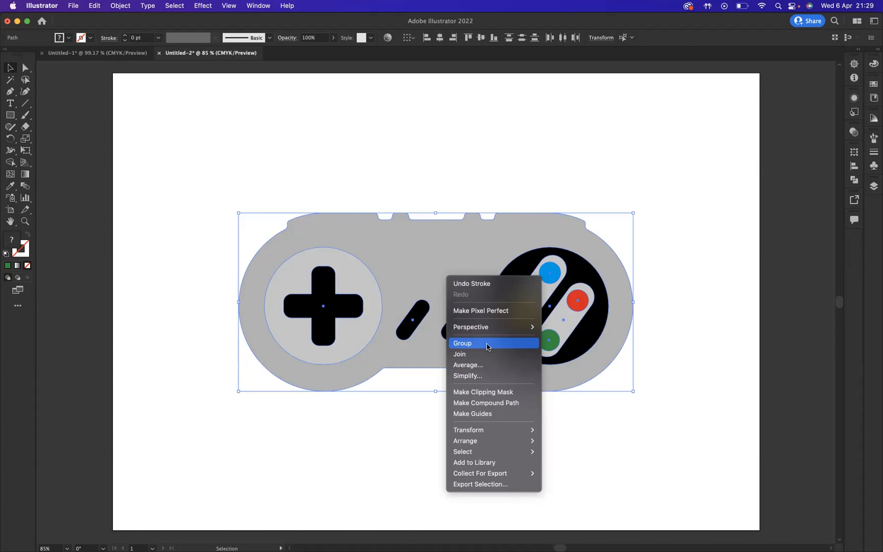
left_click(487, 345)
left_click(415, 190)
left_click(432, 267)
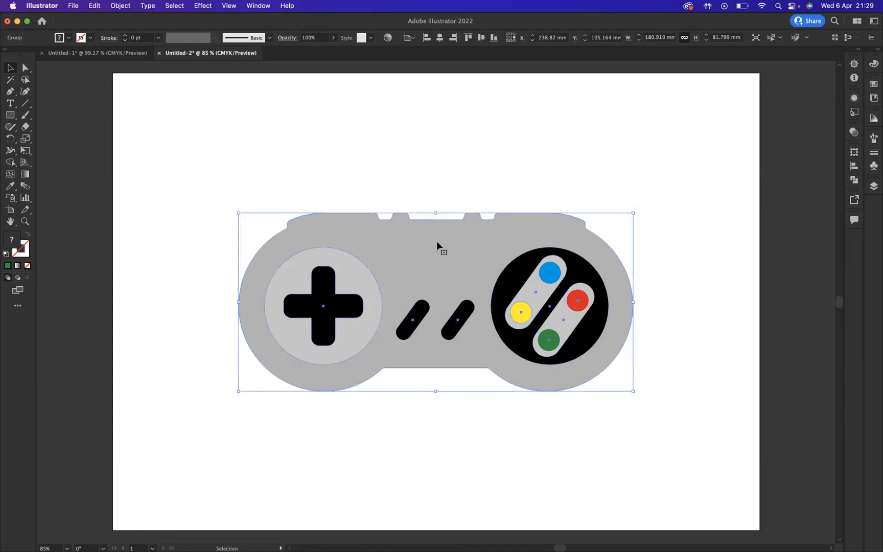
Step: Apply the 3D Extrude & Bevel effect to the controller group and set its depth to 131 px
left_click(202, 6)
mouse_move(212, 74)
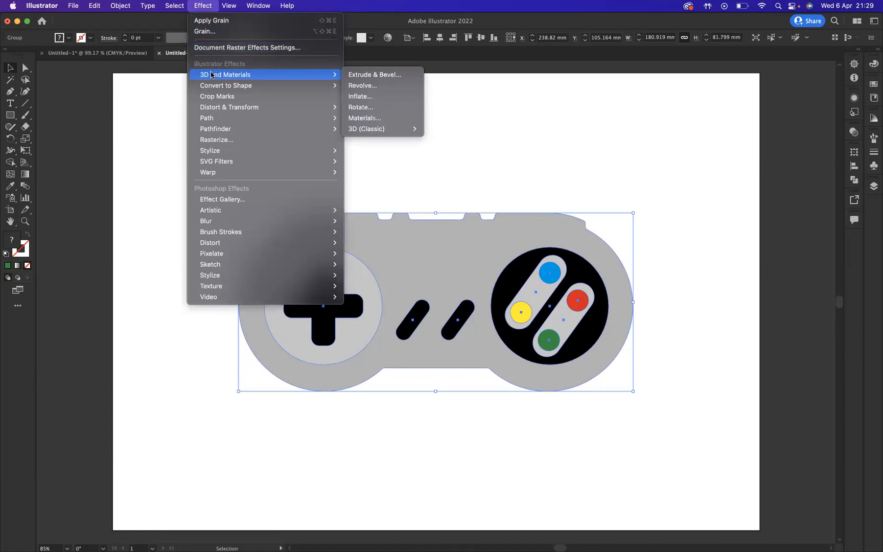
left_click(370, 75)
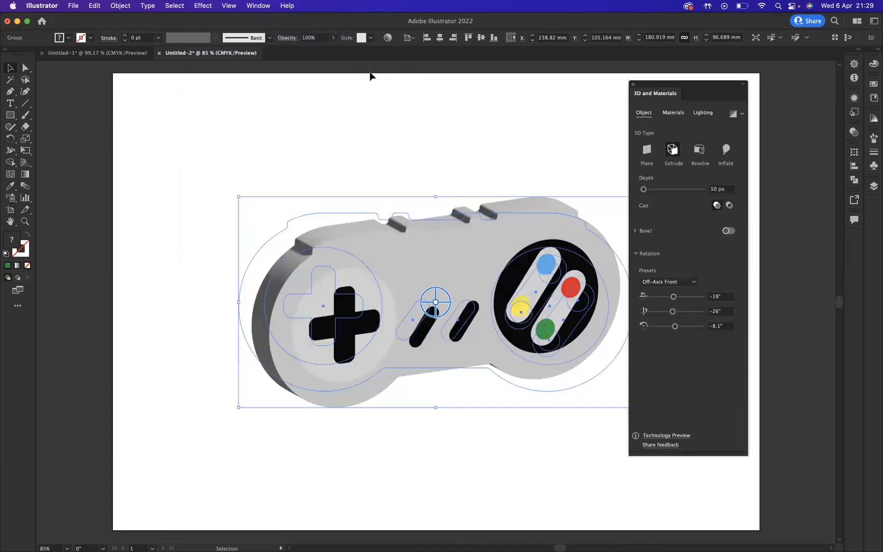
left_click_drag(673, 88, 713, 93)
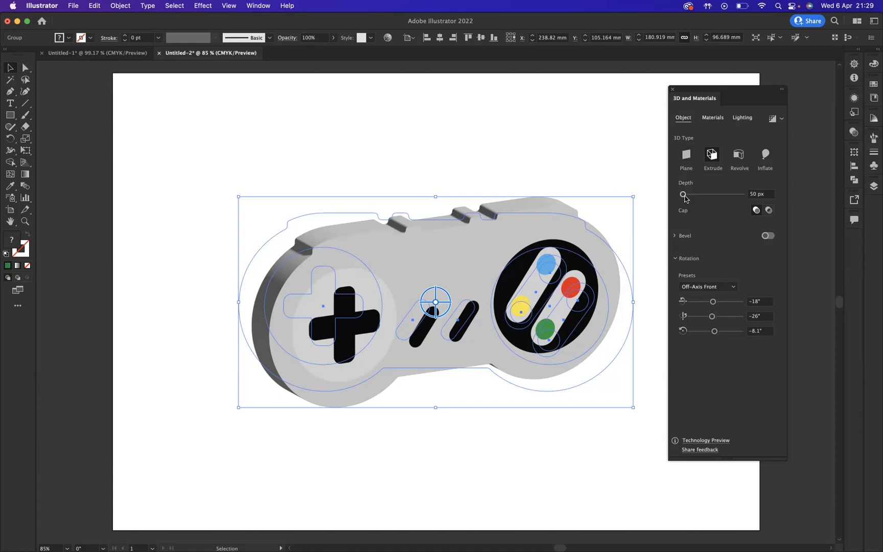
left_click_drag(684, 195, 688, 196)
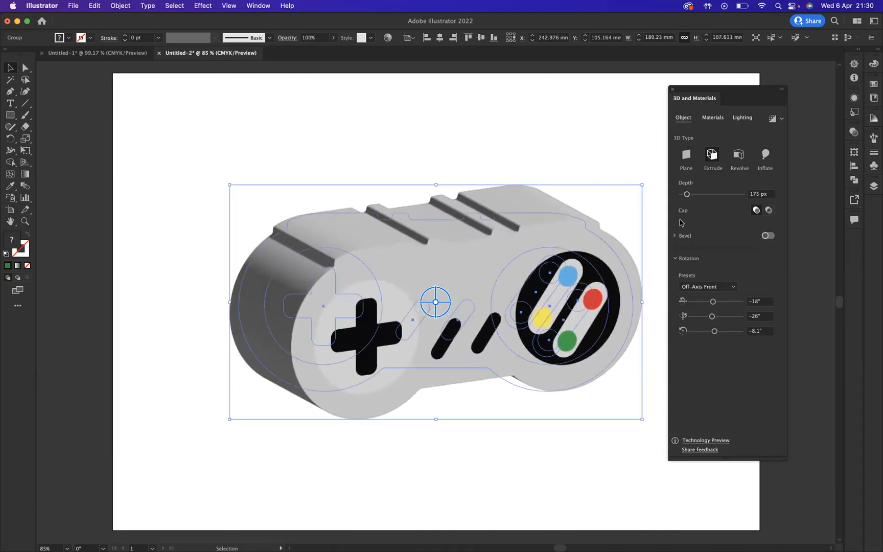
left_click_drag(688, 196, 687, 196)
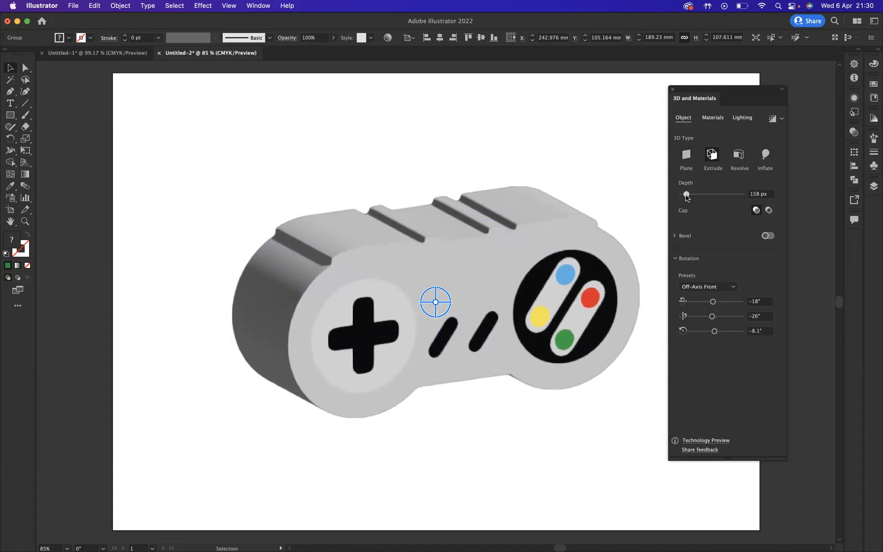
left_click_drag(687, 196, 686, 197)
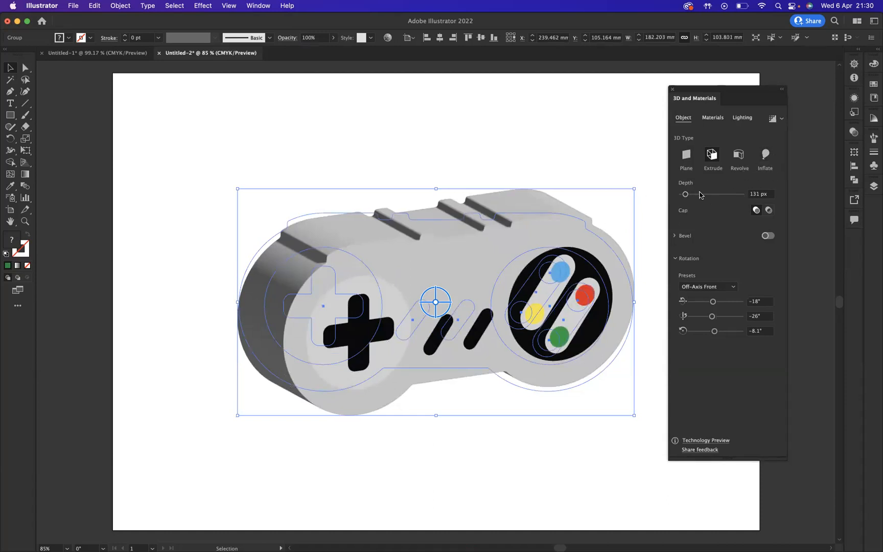
Step: Change the controller's 3D type to Inflate with a volume of 20% and a depth of 109 px
left_click(766, 155)
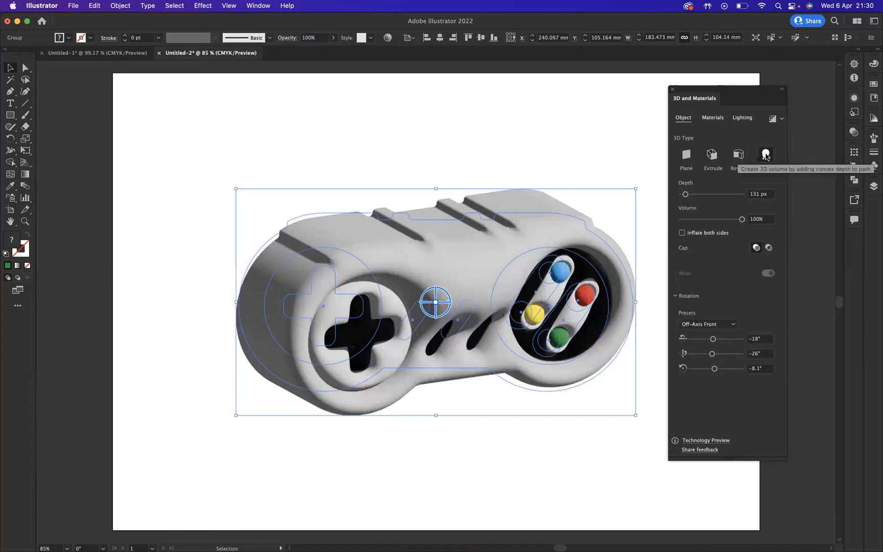
left_click_drag(742, 222, 694, 224)
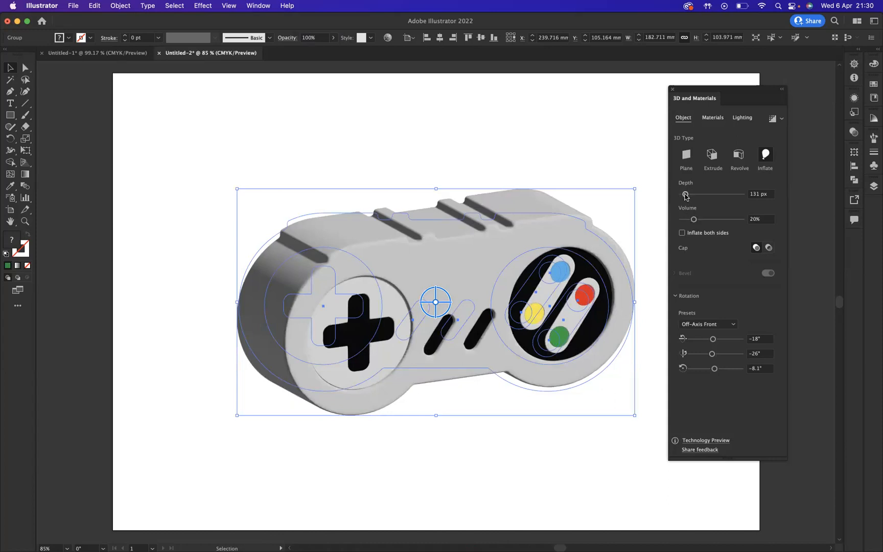
left_click_drag(686, 197, 686, 197)
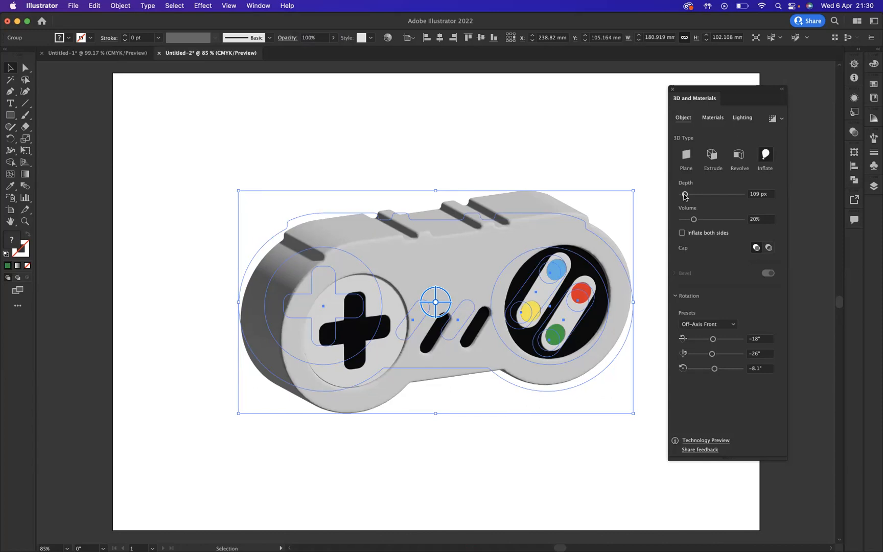
Step: Browse the available 3D materials, keep the Default one and set its Metallic value to 0.38
left_click(712, 121)
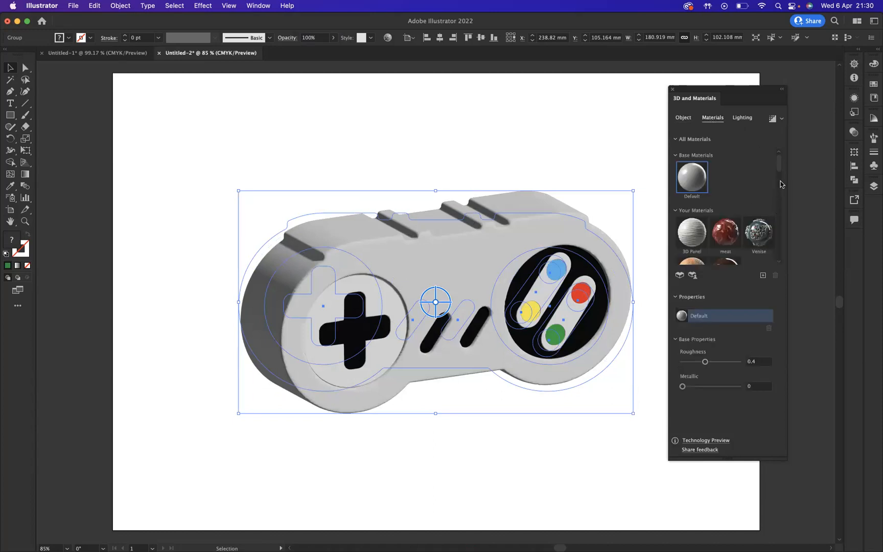
left_click_drag(779, 166, 778, 186)
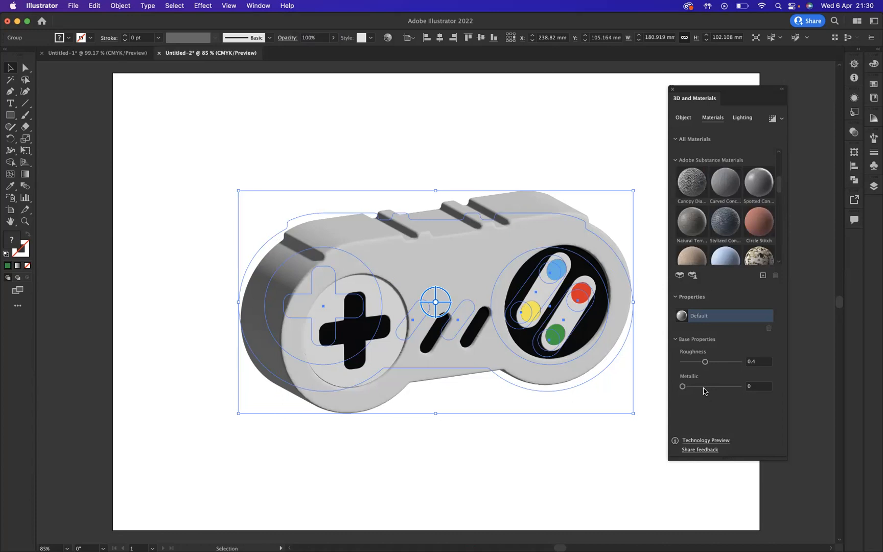
left_click_drag(684, 387, 706, 390)
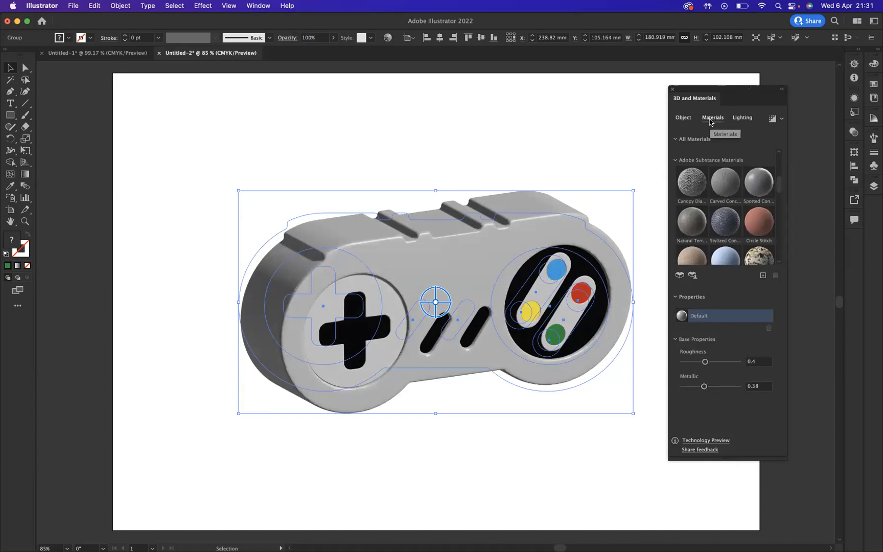
Step: Adjust the controller's 3D lighting to rotation 149°, height 51° and softness 51%
left_click(743, 119)
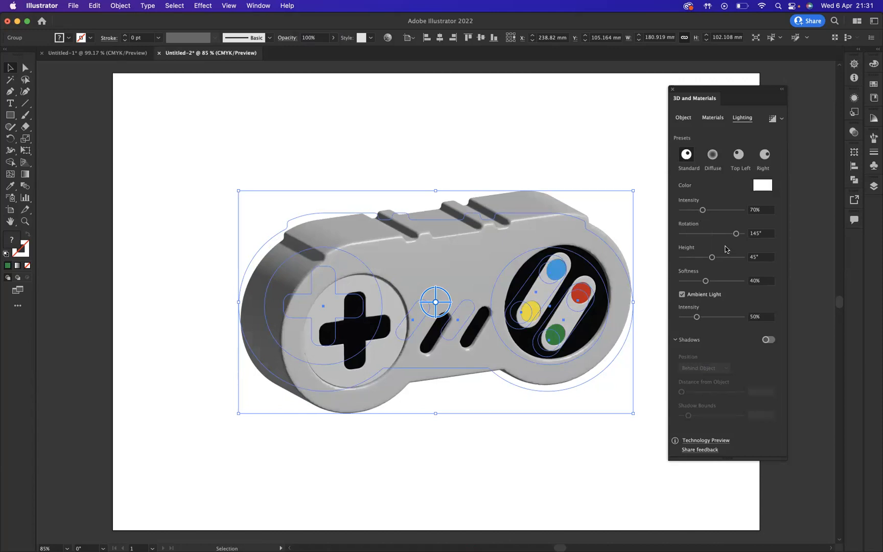
left_click_drag(736, 233, 721, 259)
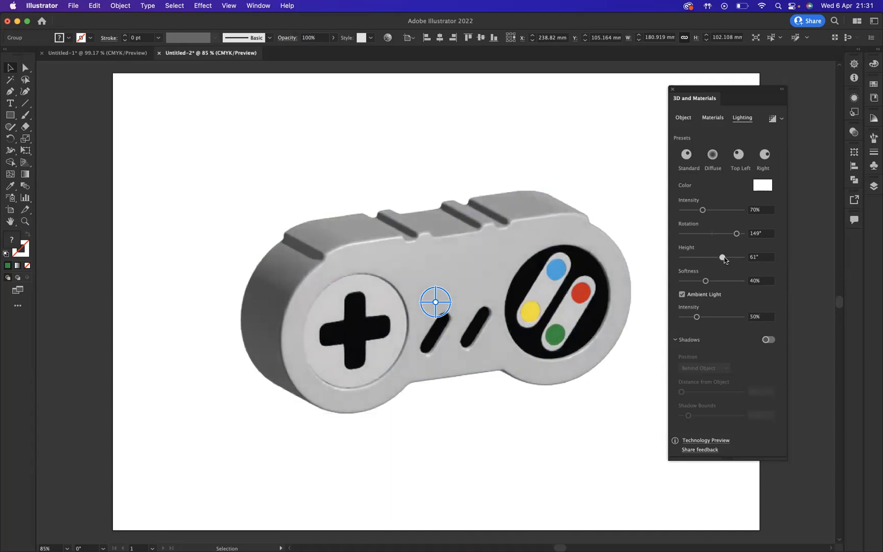
mouse_move(715, 257)
left_mouse_down()
mouse_move(704, 259)
mouse_move(725, 261)
mouse_move(706, 262)
mouse_move(718, 261)
mouse_move(718, 282)
mouse_move(727, 283)
mouse_move(714, 286)
left_mouse_up()
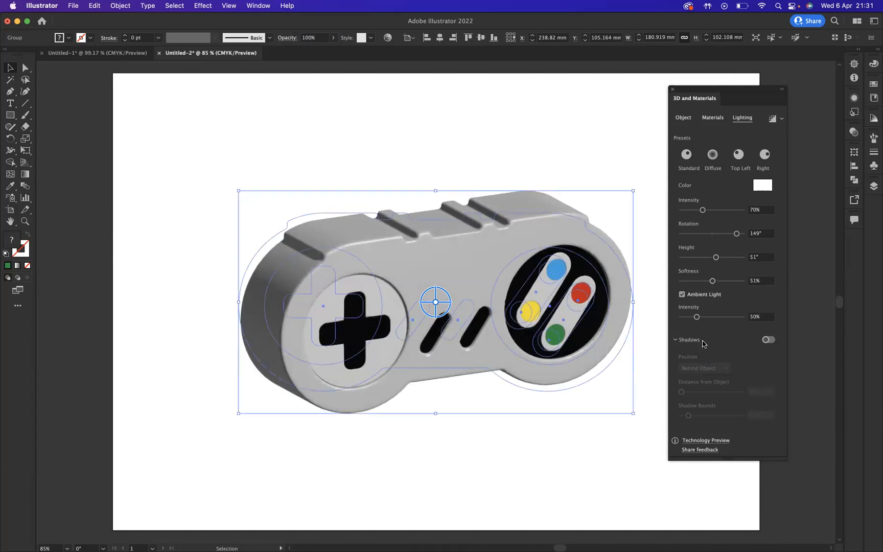
Step: Turn on the 3D shadow behind the controller, with distance from object 6% and shadow bounds 18%
left_click(766, 340)
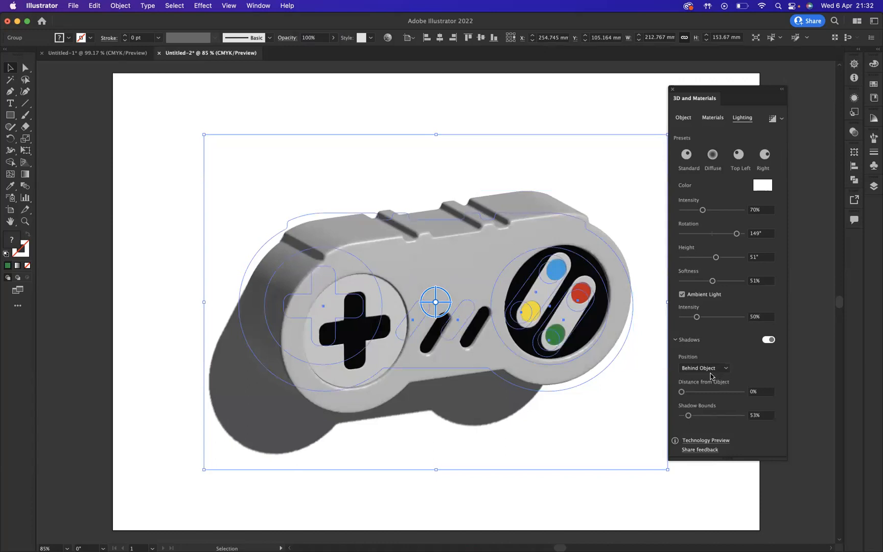
left_click_drag(682, 392, 686, 392)
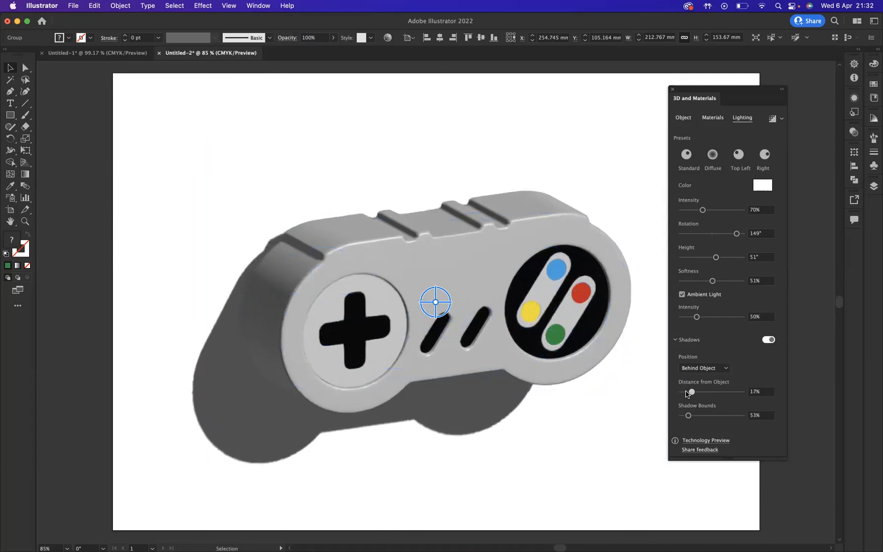
left_click_drag(691, 393, 683, 417)
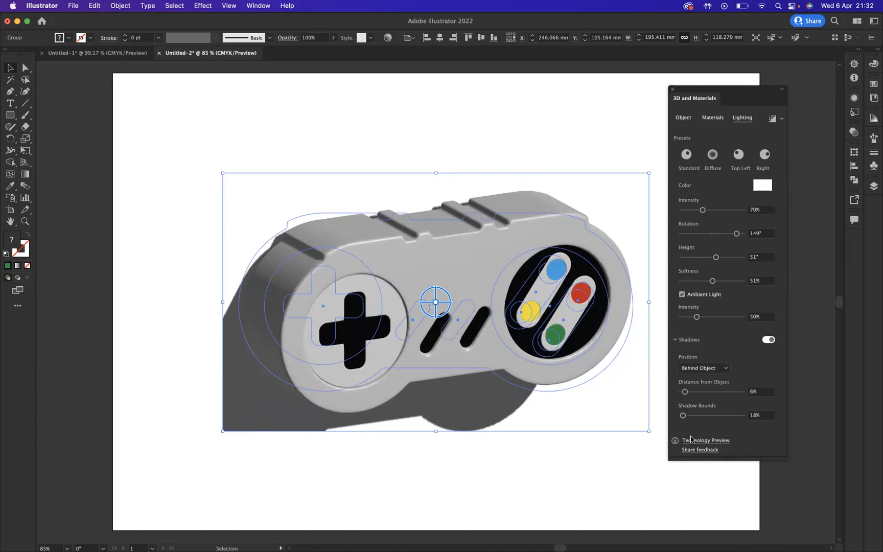
Step: Set the shadow bounds to 119% and render the controller with ray tracing at High quality with noise reduction
left_click(684, 415)
left_click_drag(692, 416, 700, 417)
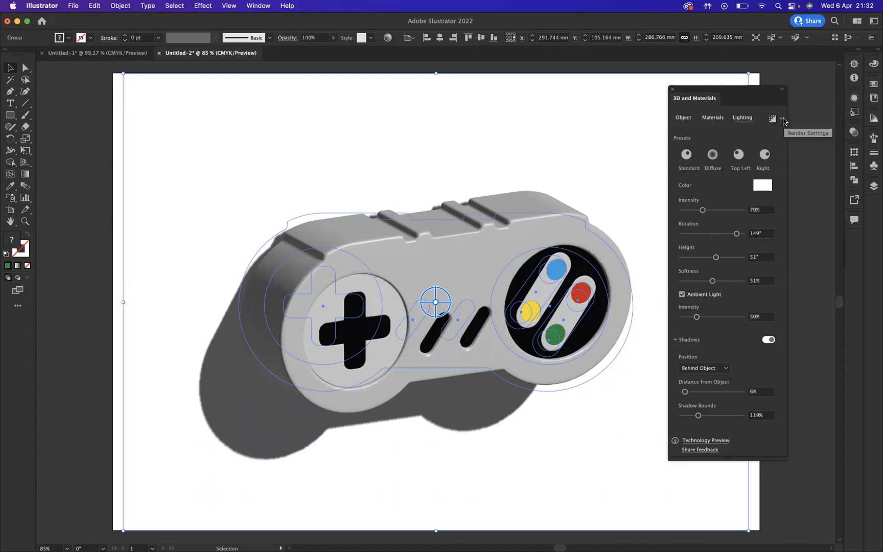
left_click(784, 119)
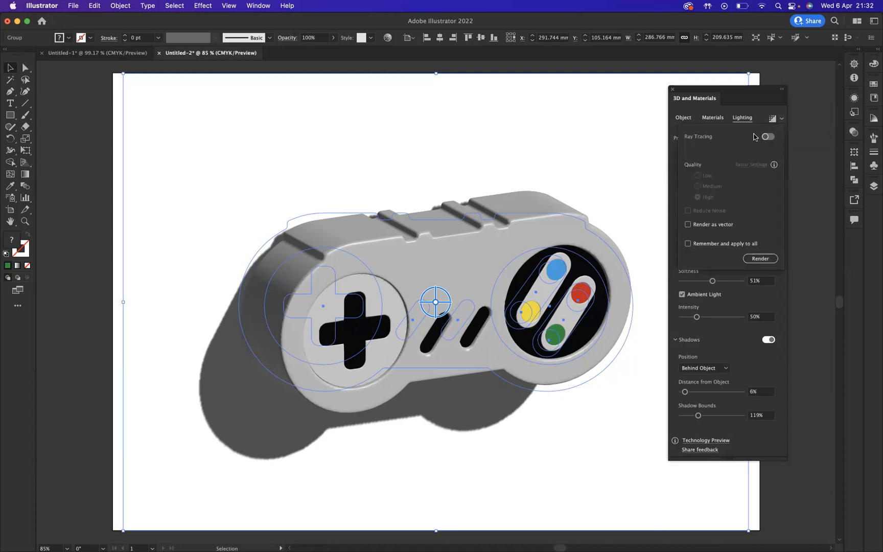
left_click(767, 137)
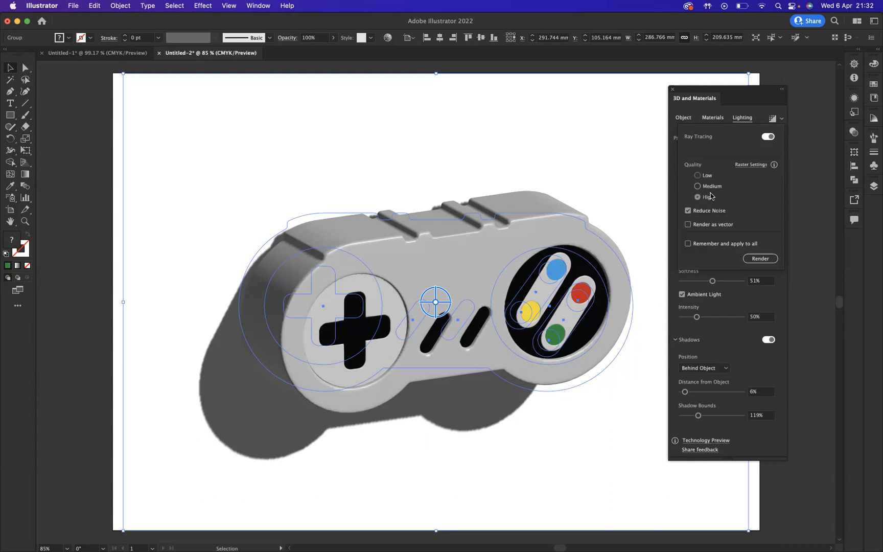
left_click(762, 259)
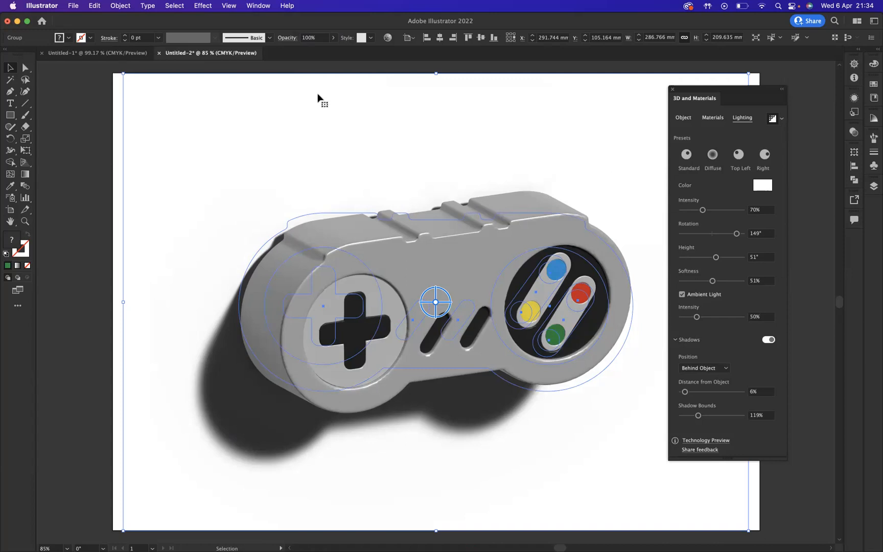
Step: Expand the rendered controller's appearance and scale the resulting image down proportionally about its centre to about 269 × 197 mm
left_click(119, 7)
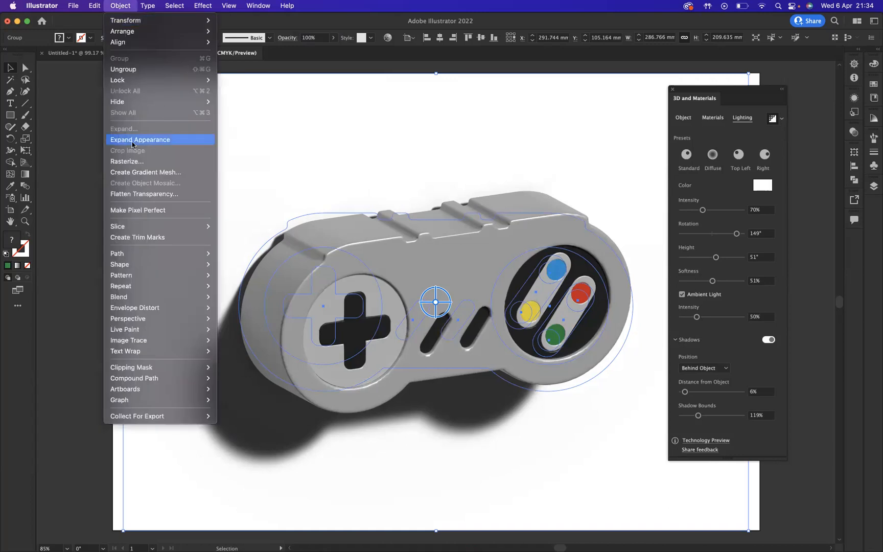
left_click(154, 143)
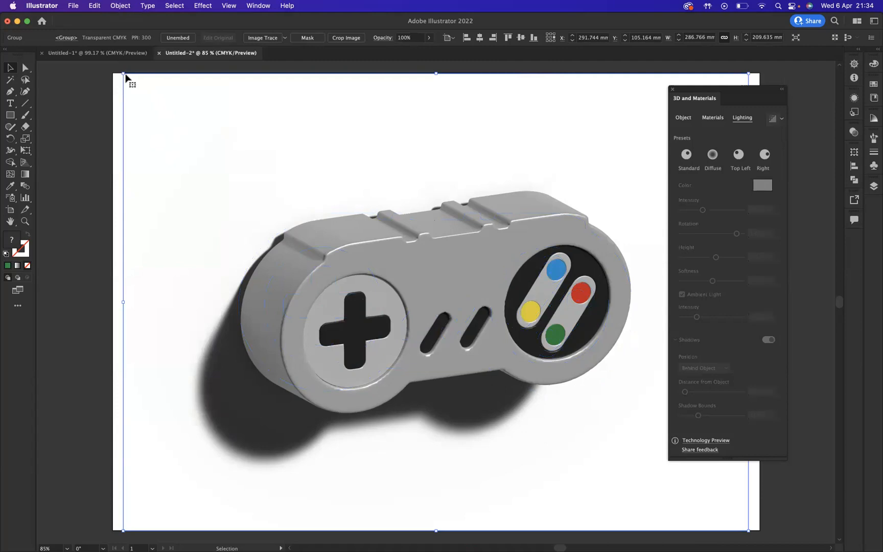
left_click_drag(125, 76, 143, 88)
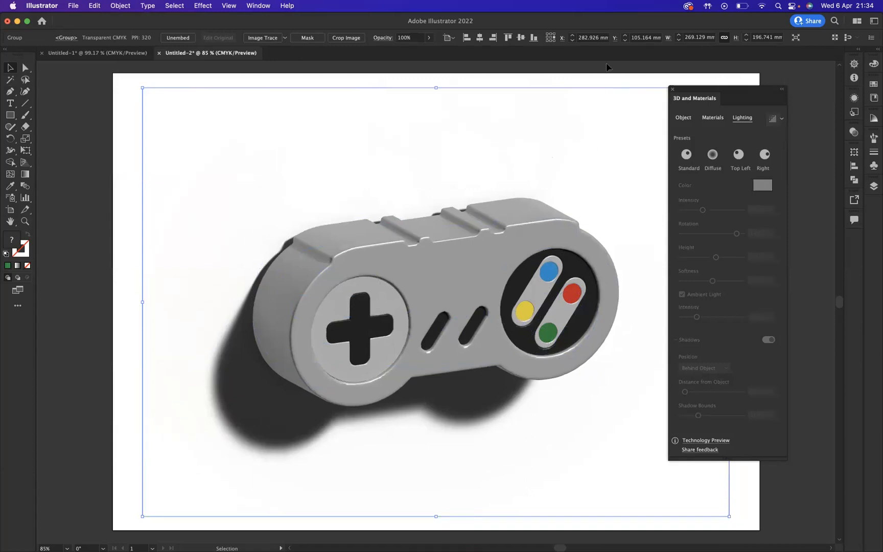
left_click(673, 91)
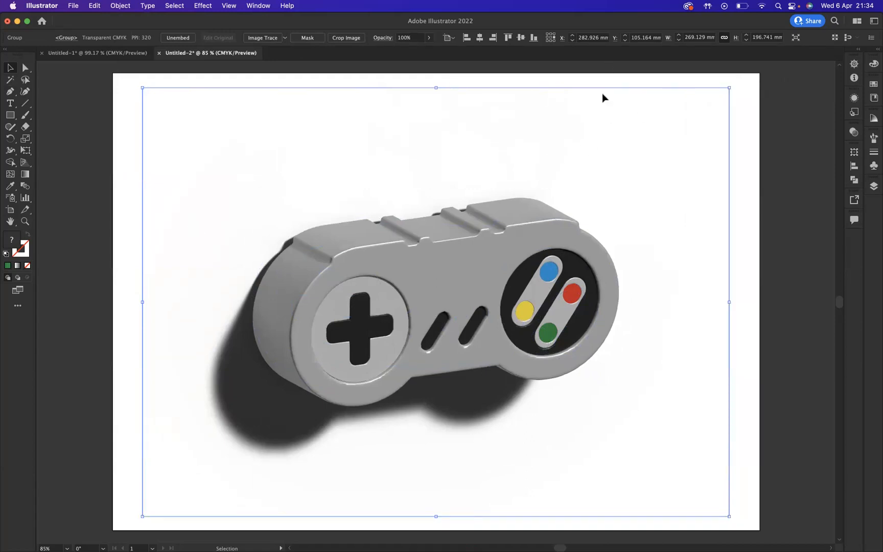
left_click(93, 161)
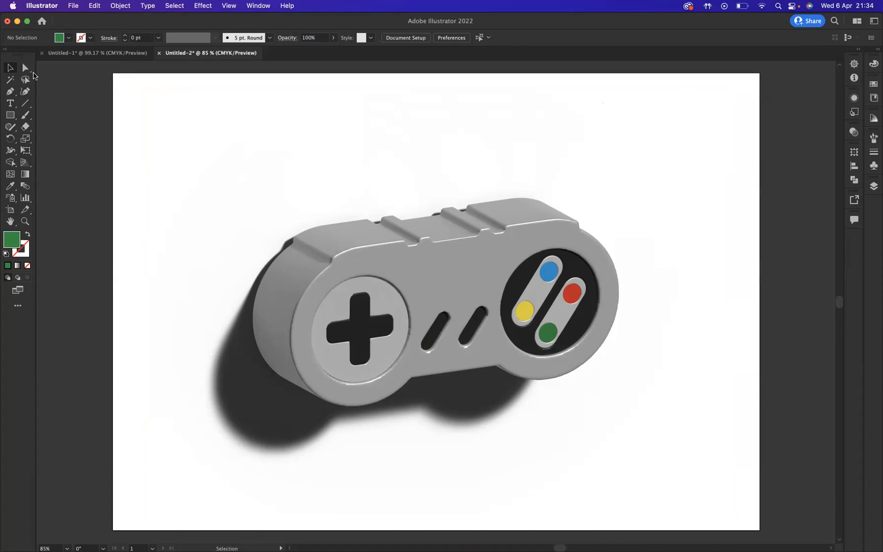
Step: Draw a 297 × 210 mm rectangle covering the whole artboard and fill it with a linear white-to-black gradient
left_click(12, 116)
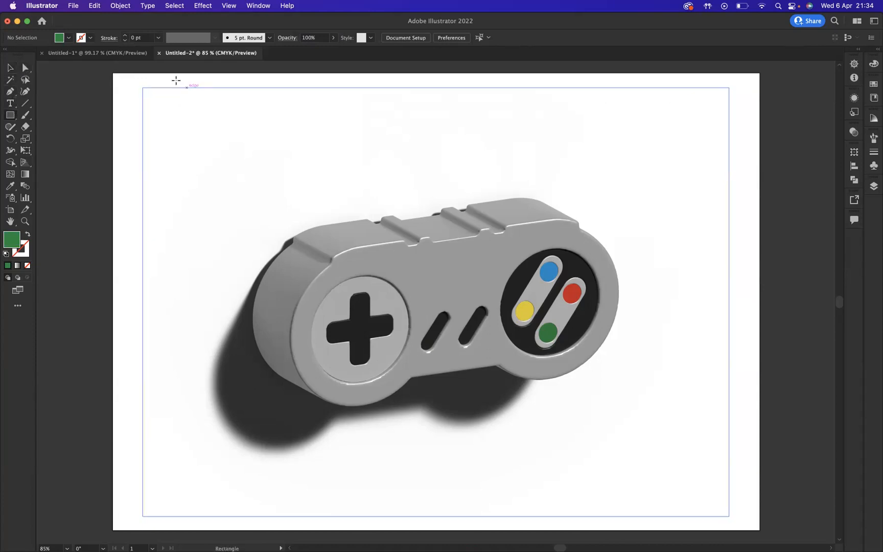
left_click_drag(114, 73, 760, 530)
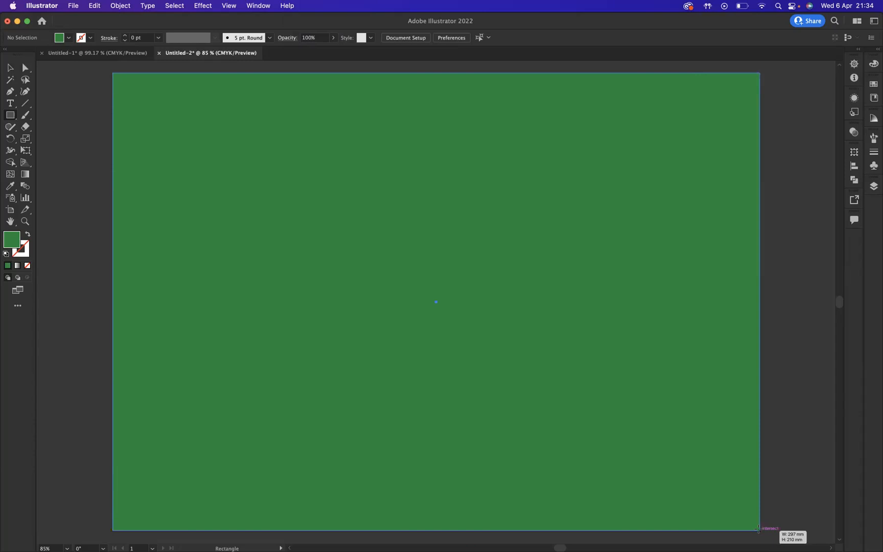
left_click(17, 265)
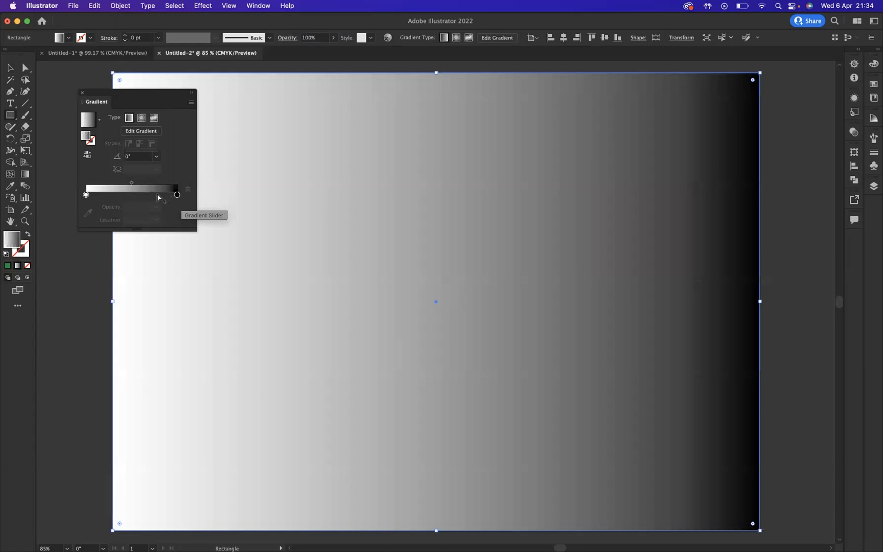
Step: Recolour the gradient's black end stop to a soft pink with C 0, M 67, Y 0, K 0
left_click(176, 196)
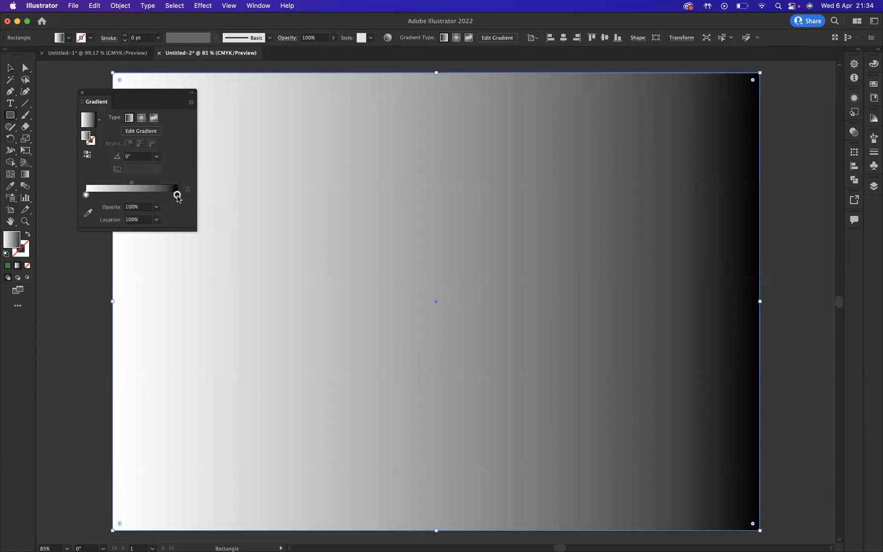
double_click(177, 196)
left_click(51, 247)
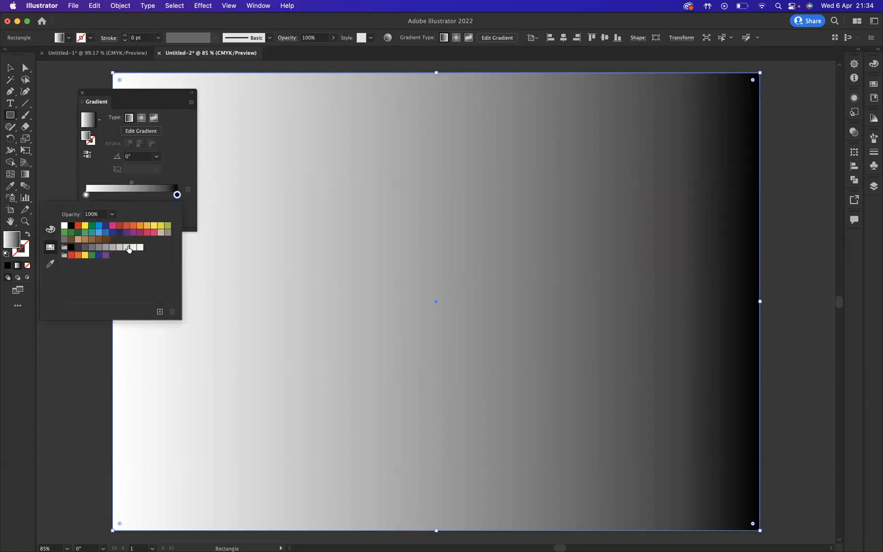
left_click(113, 226)
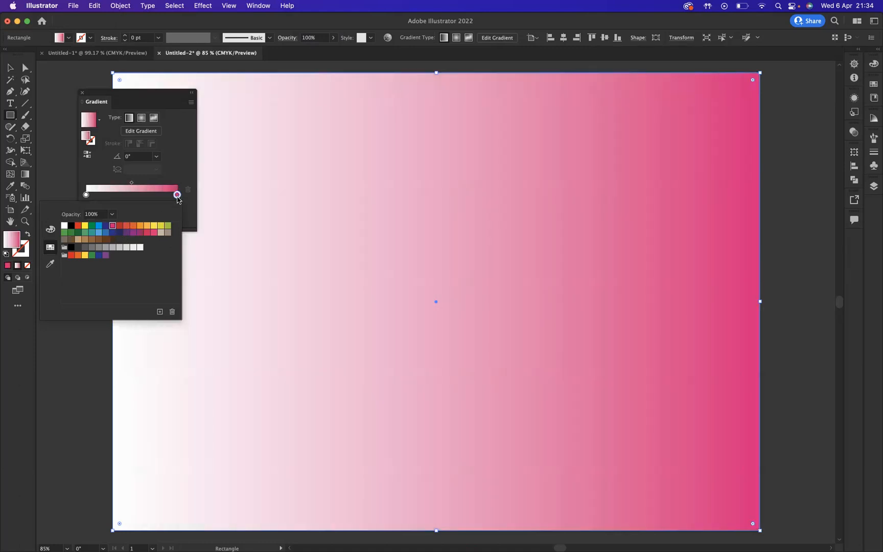
left_click(51, 229)
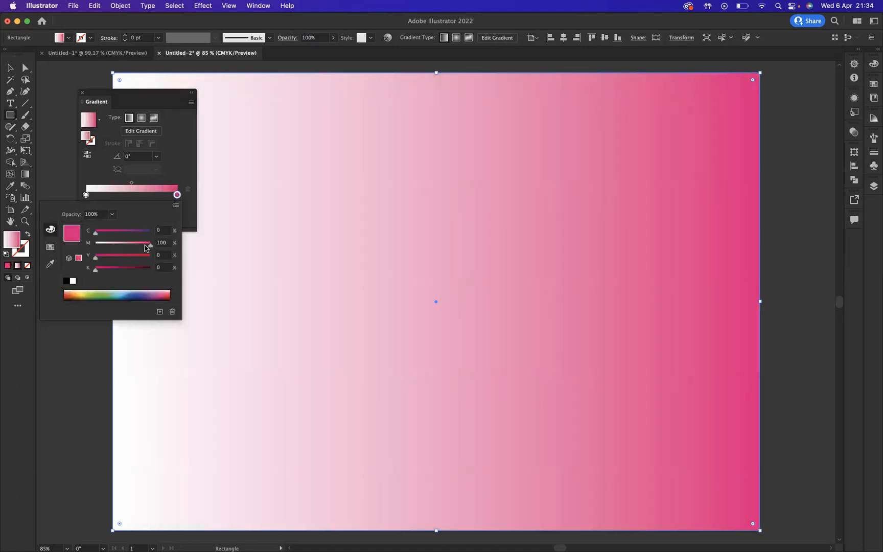
left_click_drag(150, 245, 133, 248)
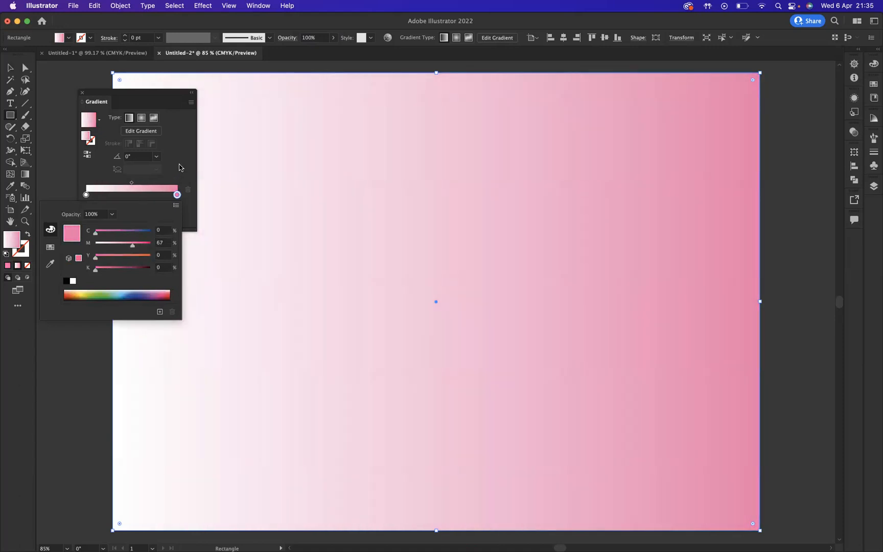
left_click(180, 168)
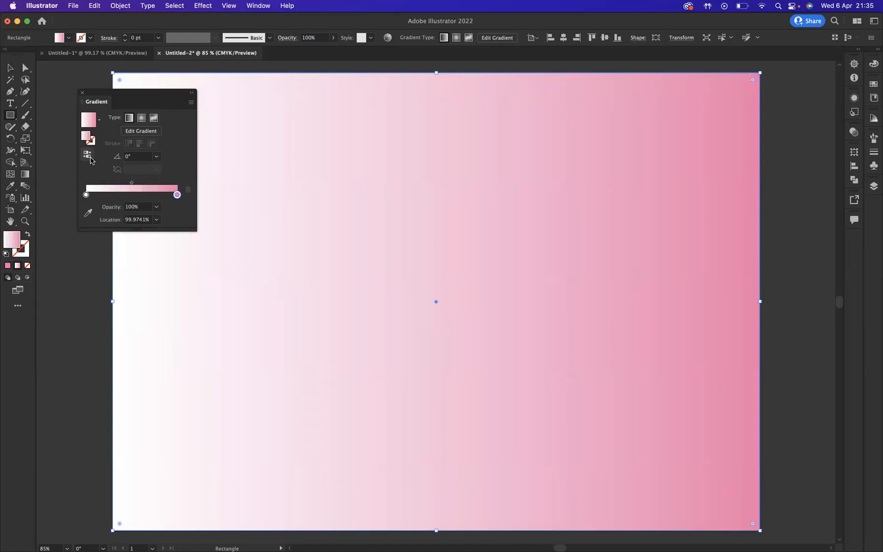
Step: Run the gradient diagonally from the rectangle's lower-left corner to its upper-right corner and reverse its colours
left_click(25, 175)
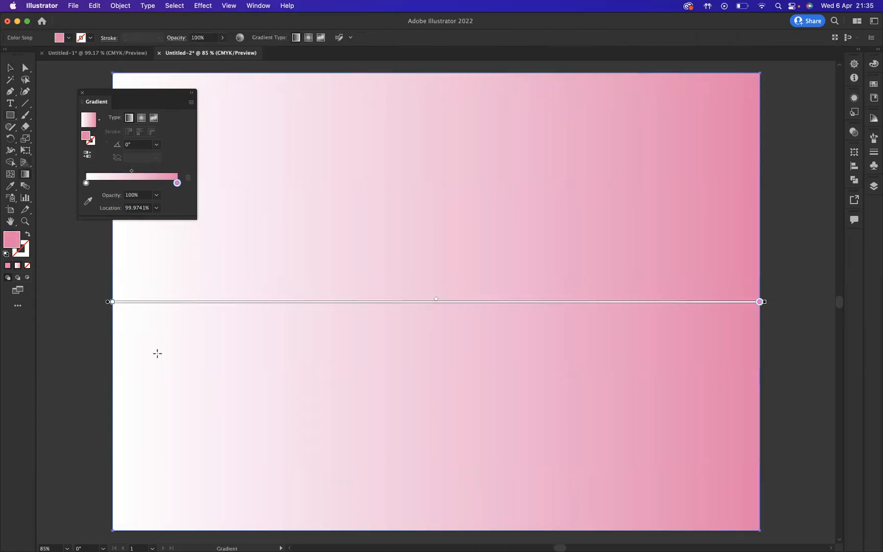
left_click_drag(119, 522, 298, 360)
mouse_move(341, 311)
left_mouse_down()
mouse_move(534, 142)
mouse_move(686, 113)
mouse_move(751, 82)
left_mouse_up()
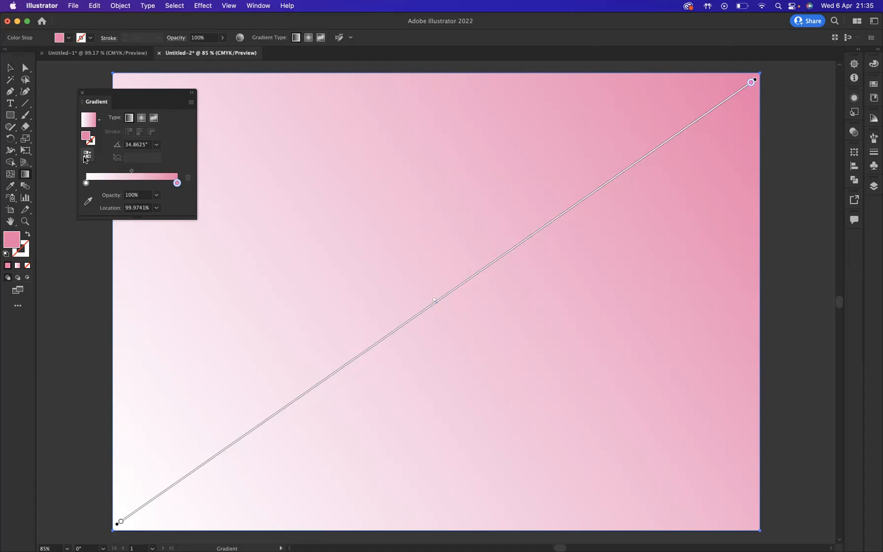
left_click(88, 155)
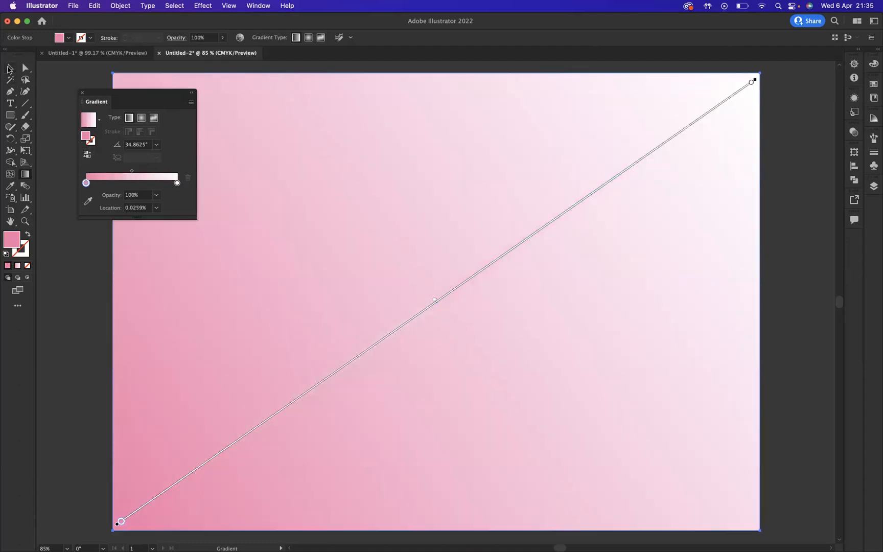
Step: Send the gradient rectangle to the back behind the controller, close the gradient settings and deselect everything
left_click(10, 68)
right_click(445, 234)
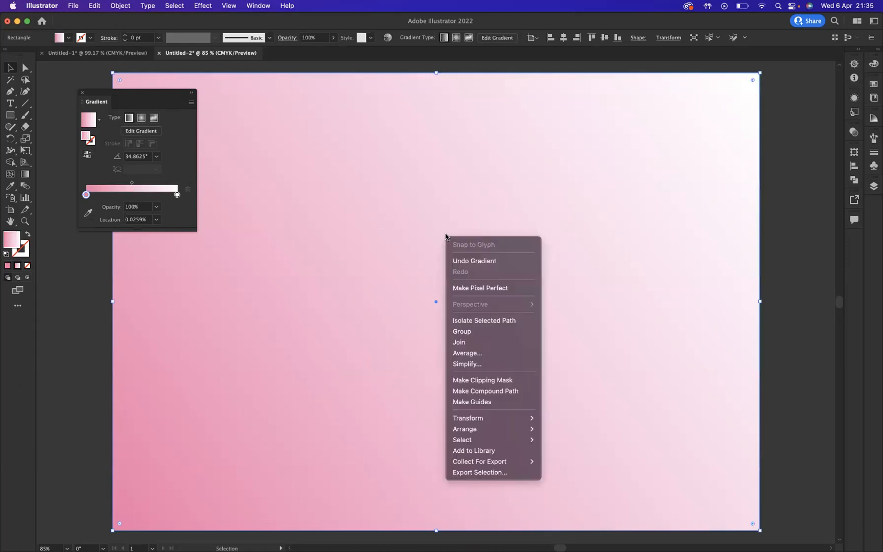
mouse_move(471, 418)
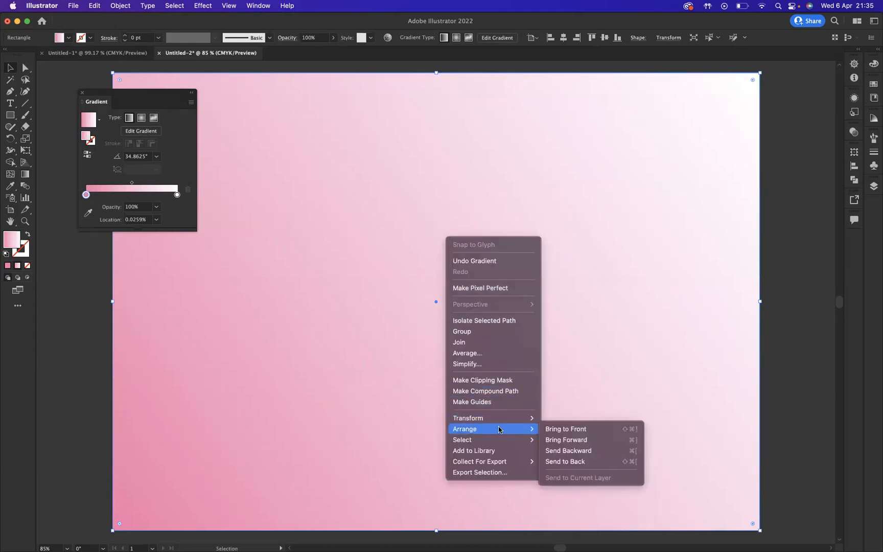
left_click(565, 462)
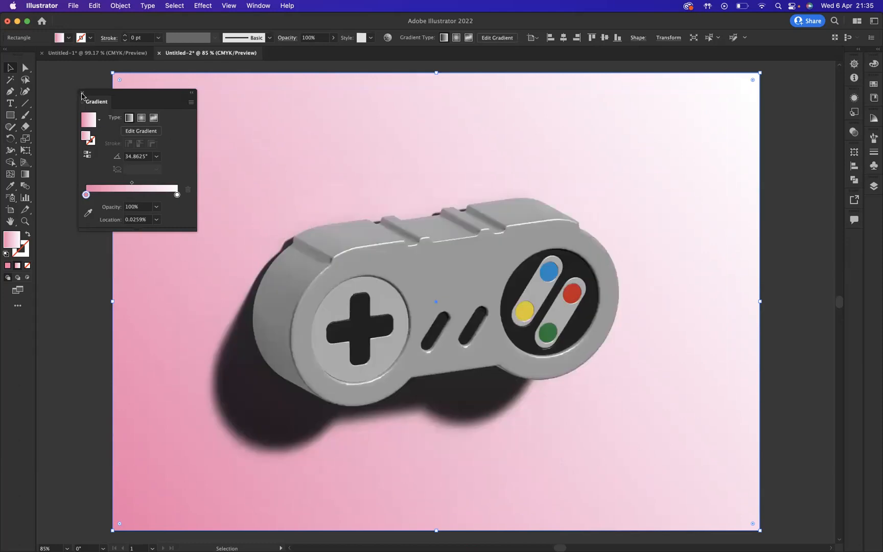
left_click(82, 93)
left_click(82, 80)
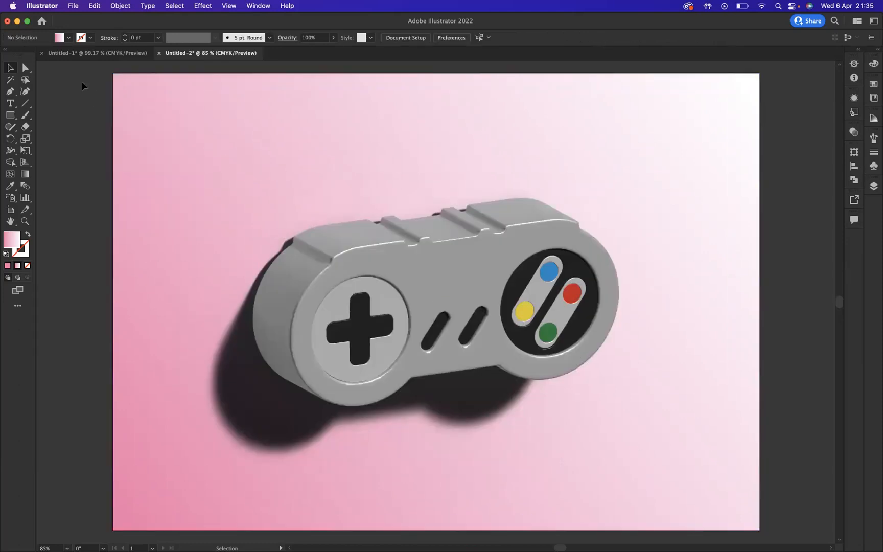